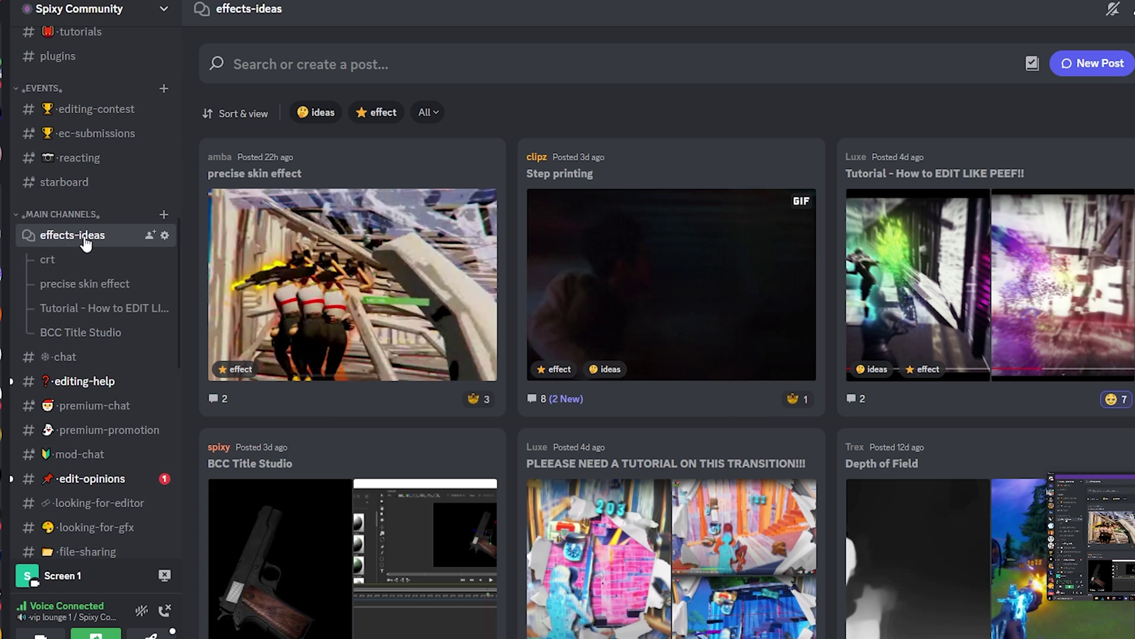
# Step: Look at the precise skin effect and Step printing posts, then open the EDIT LIKE PEEF tutorial
pyautogui.click(322, 284)
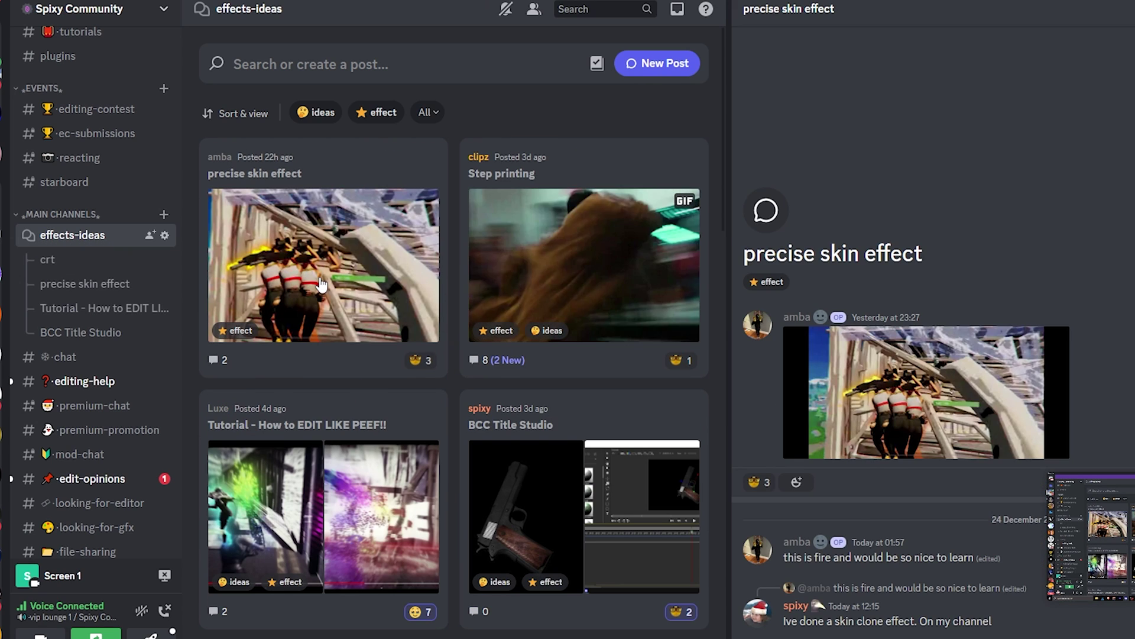
pyautogui.click(558, 278)
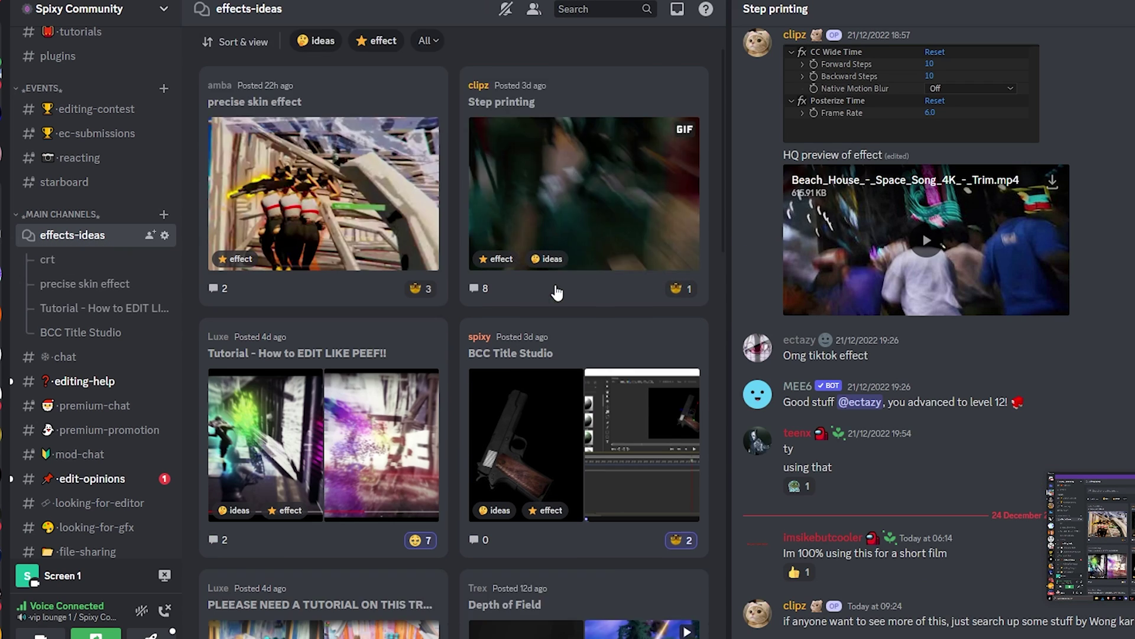
pyautogui.scroll(-3, 444, 311)
pyautogui.click(330, 316)
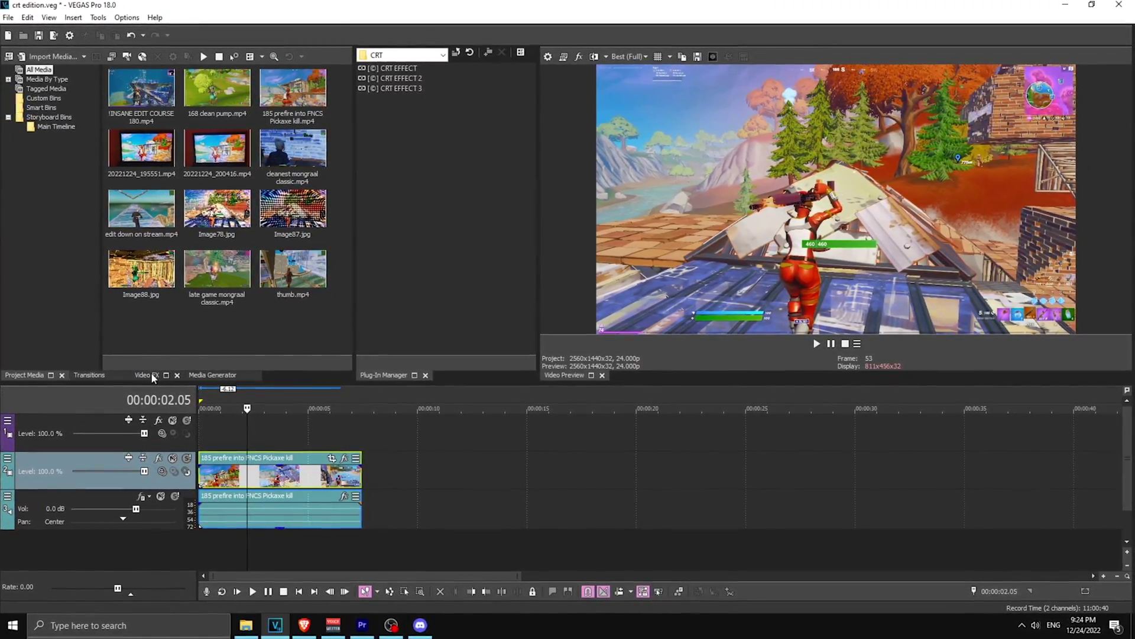
# Step: Apply the crt Brightness-Contrast and CRT Unsharp Mask presets to the Fortnite clip
pyautogui.click(151, 375)
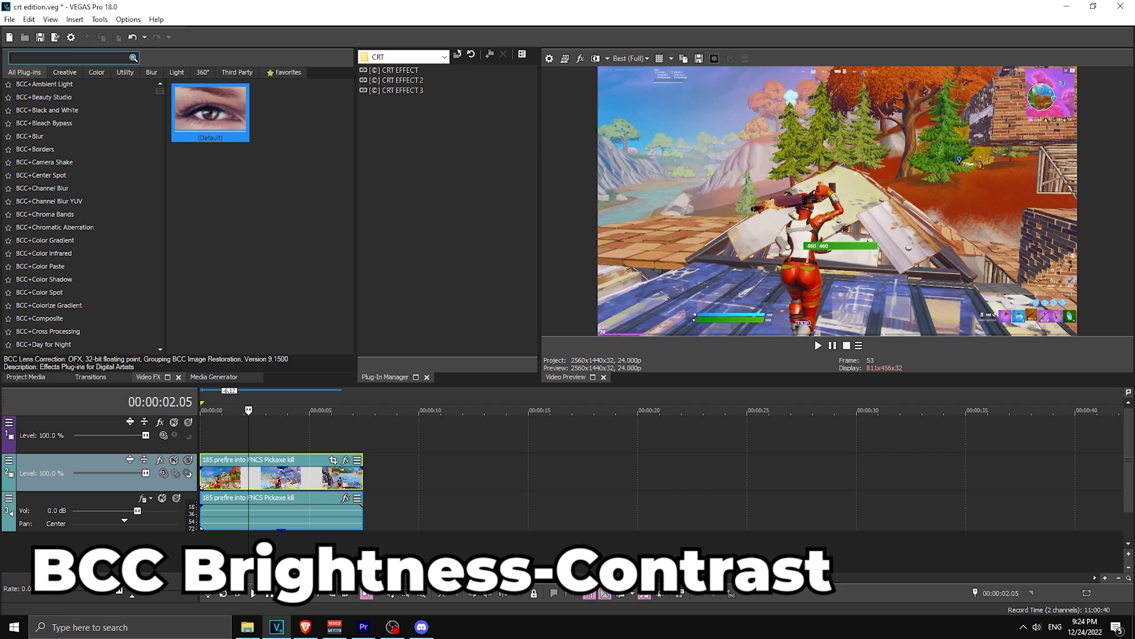
pyautogui.write('bcc brightn')
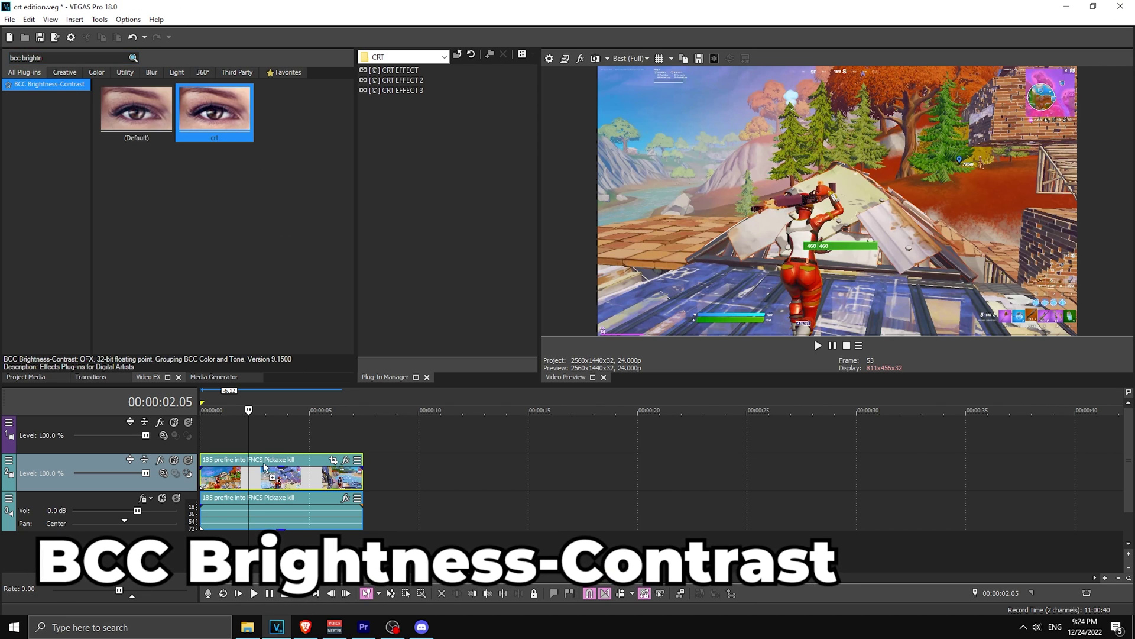
pyautogui.moveTo(137, 111); pyautogui.dragTo(248, 479)
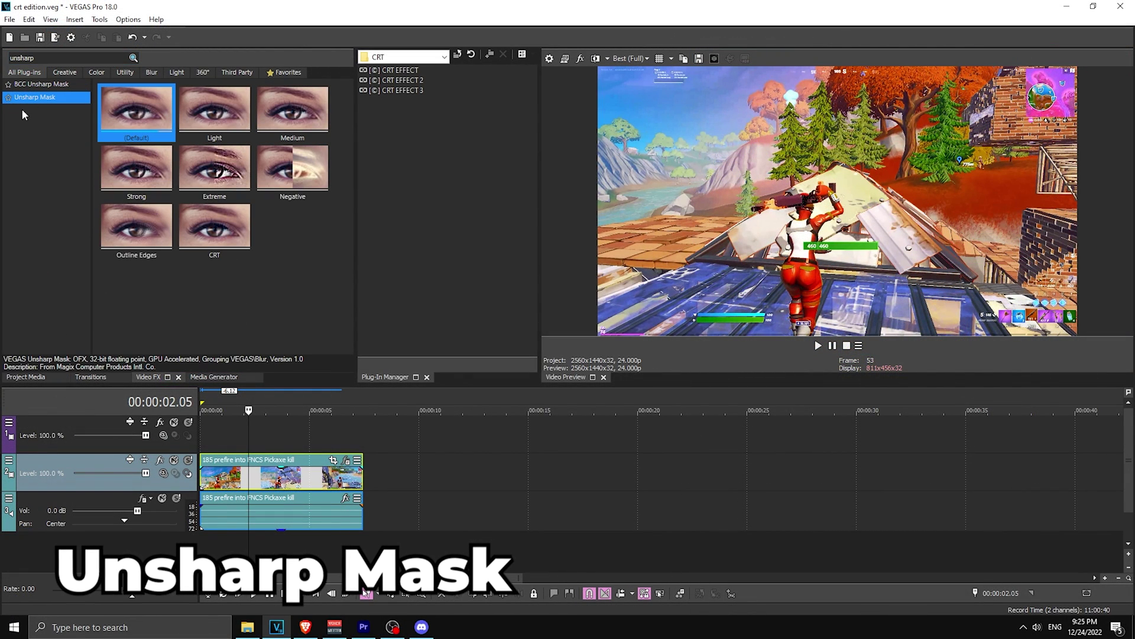
pyautogui.moveTo(215, 227); pyautogui.dragTo(302, 472)
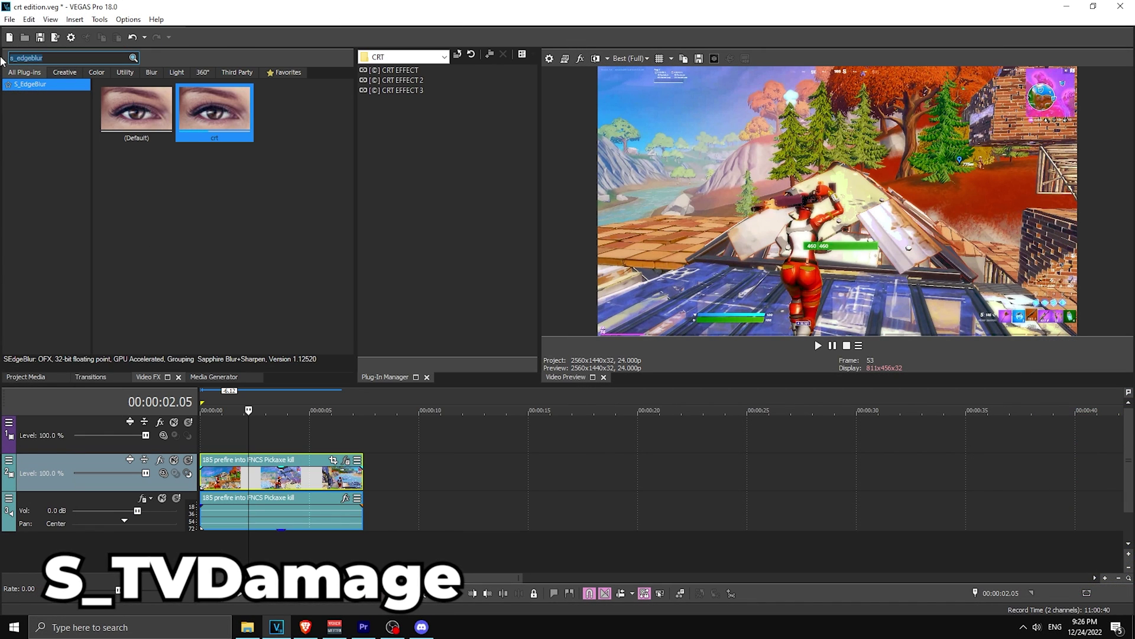
# Step: Apply S_TVDamage's crt preset, then expand its Interference, Ghosting, Horiz. Hold and Vert. Hold details
pyautogui.tripleClick(54, 57)
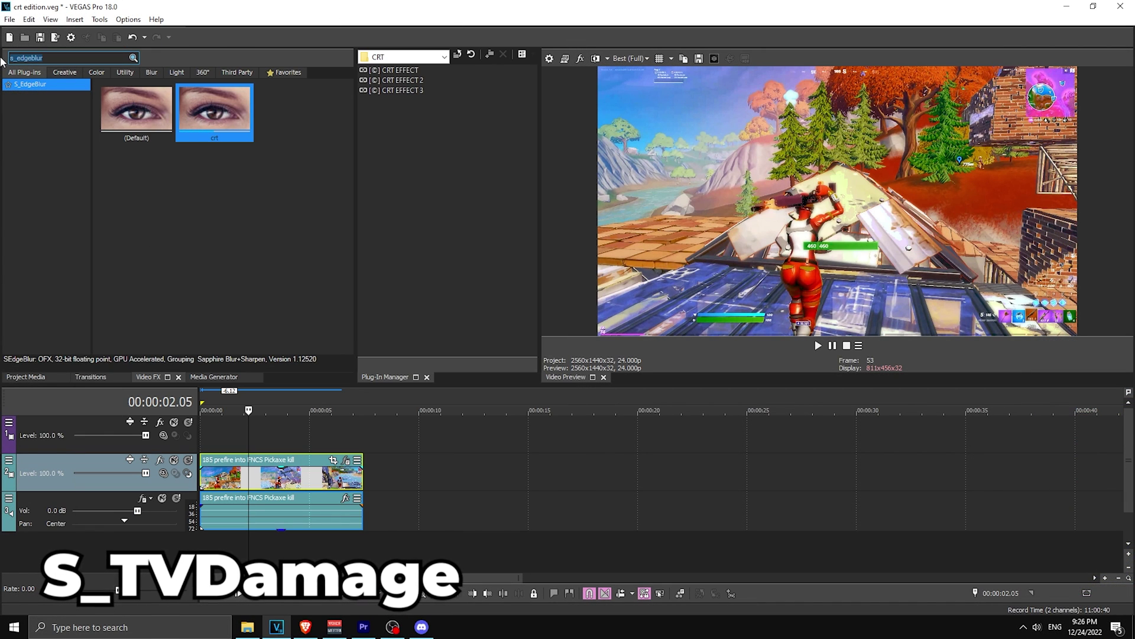
pyautogui.write('s_tvd')
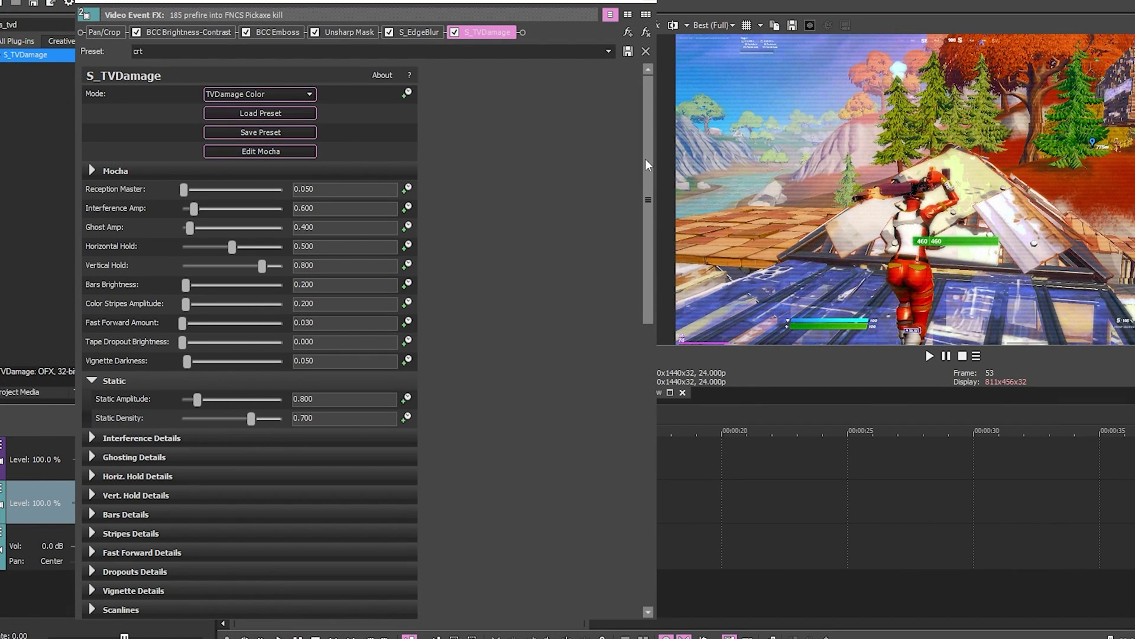
pyautogui.moveTo(645, 159); pyautogui.dragTo(592, 479)
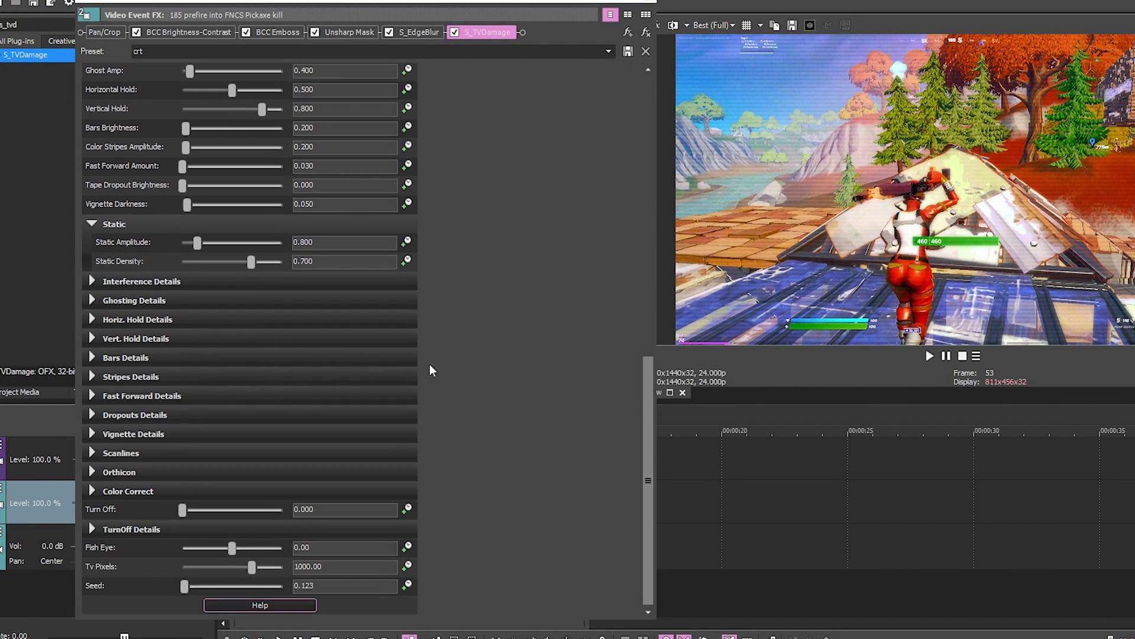
pyautogui.click(93, 281)
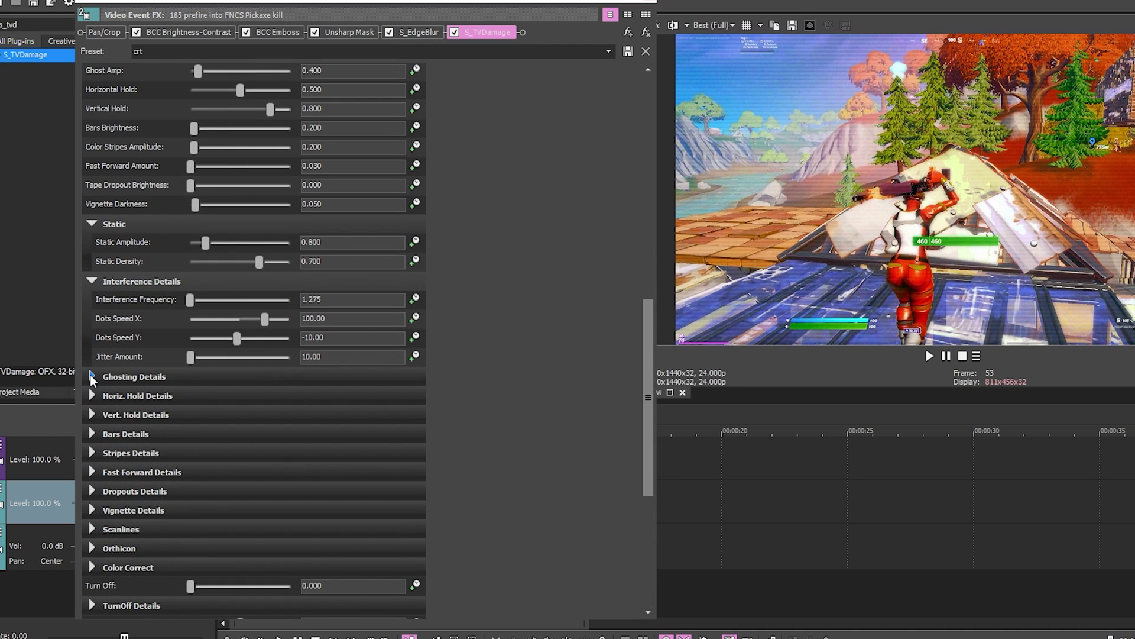
pyautogui.click(93, 376)
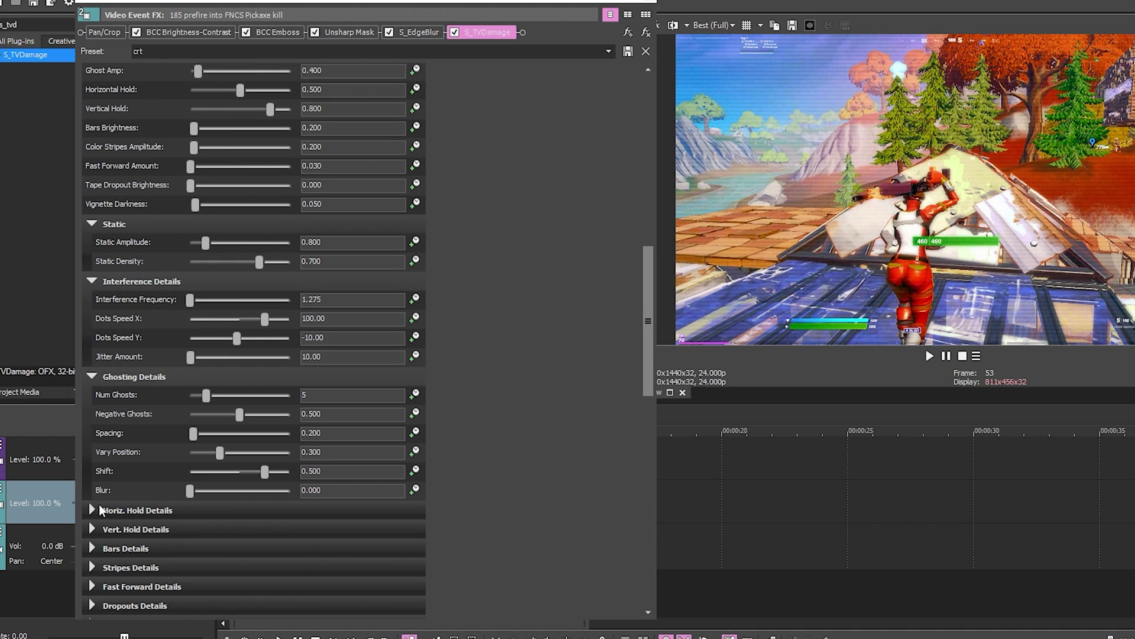
pyautogui.click(92, 510)
pyautogui.moveTo(650, 303); pyautogui.dragTo(648, 568)
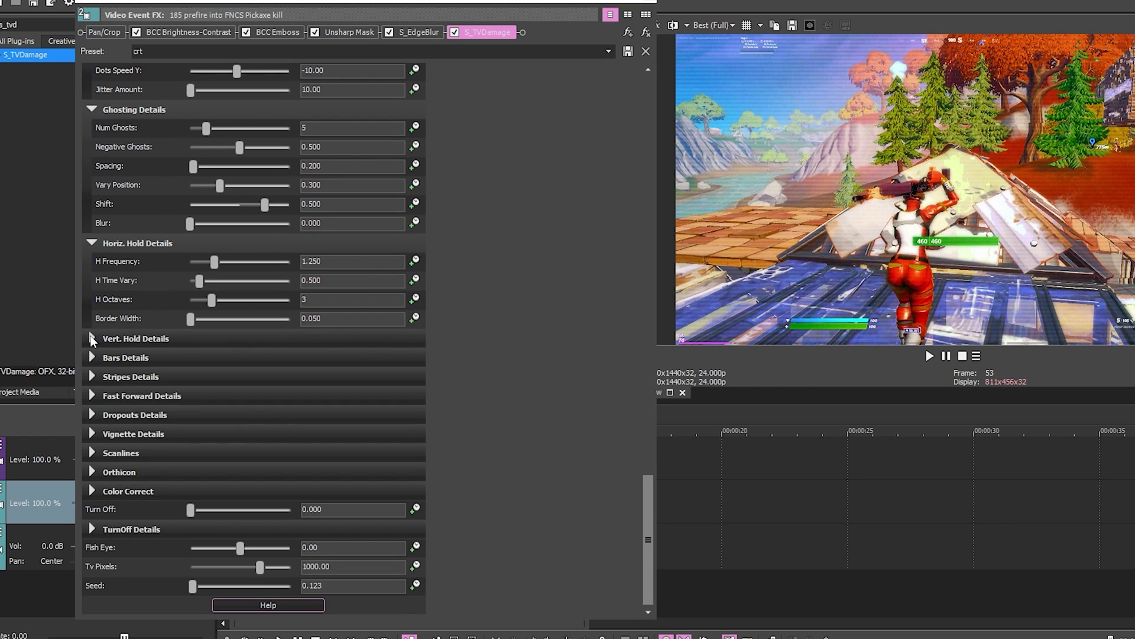
pyautogui.click(92, 339)
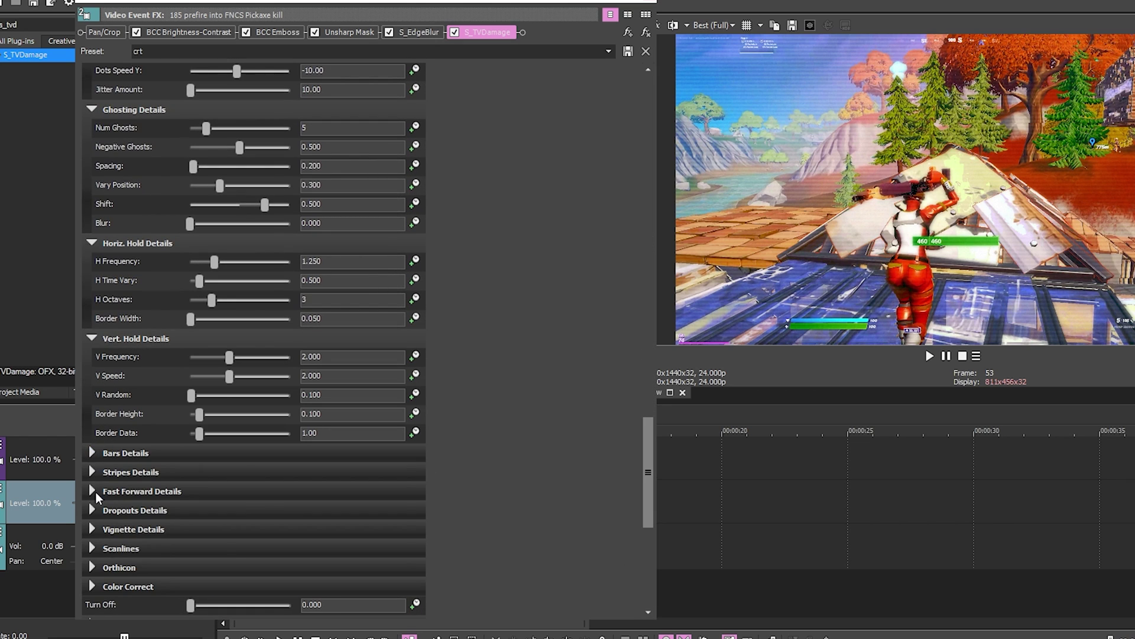
# Step: Expand S_TVDamage's Bars, Fast Forward, Vignette, Scanlines, Color Correct and TurnOff settings
pyautogui.click(93, 453)
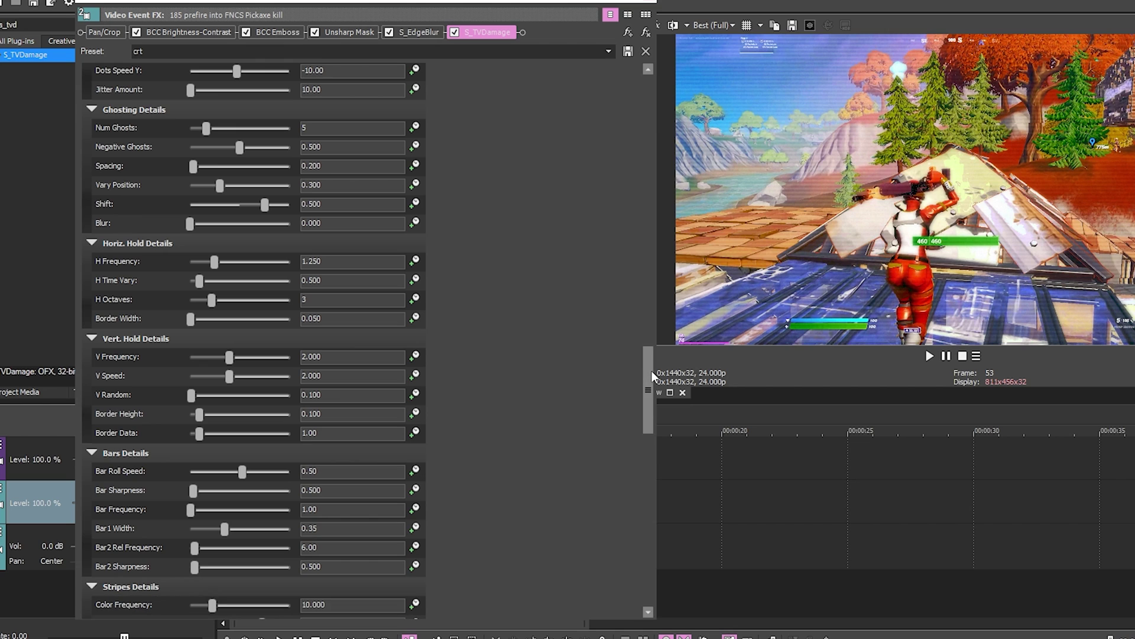
pyautogui.moveTo(652, 381); pyautogui.dragTo(633, 597)
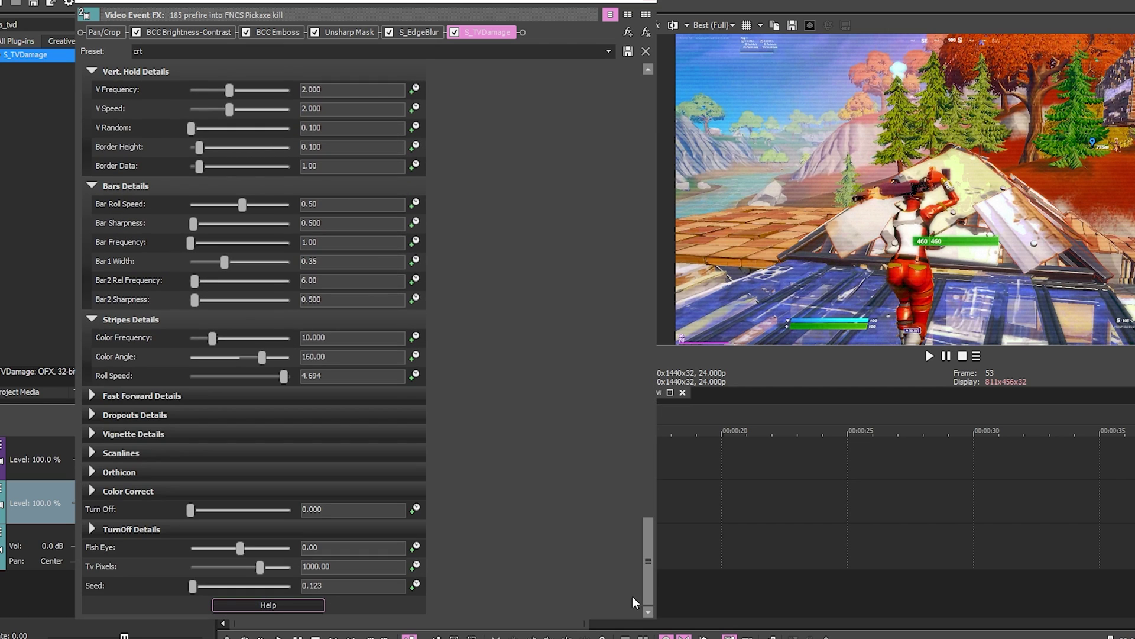
pyautogui.click(92, 396)
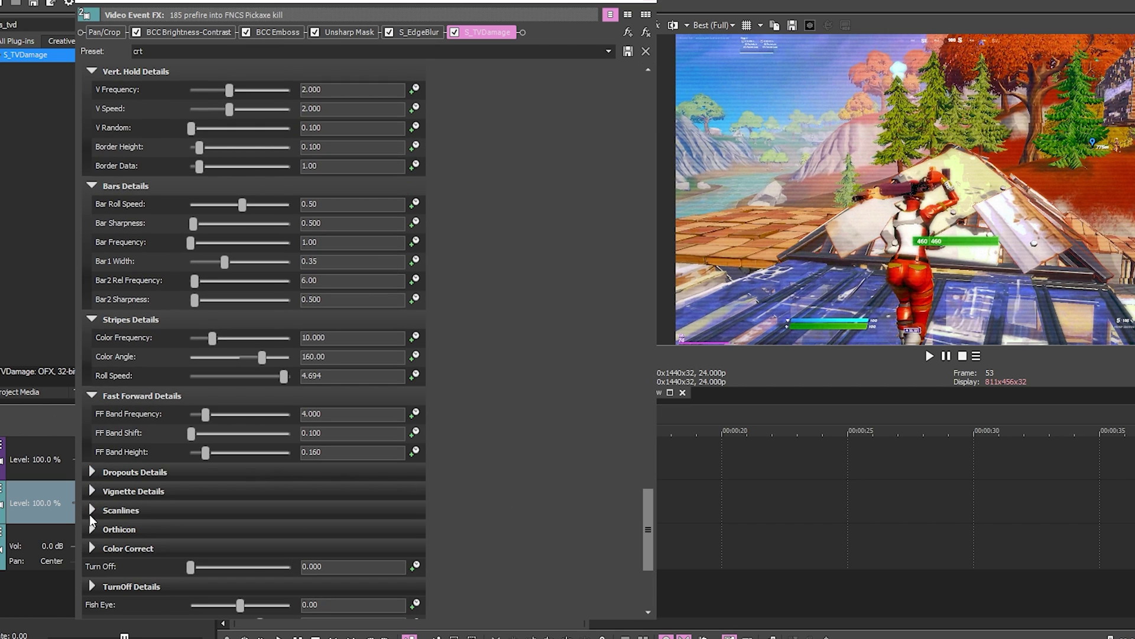
pyautogui.click(93, 587)
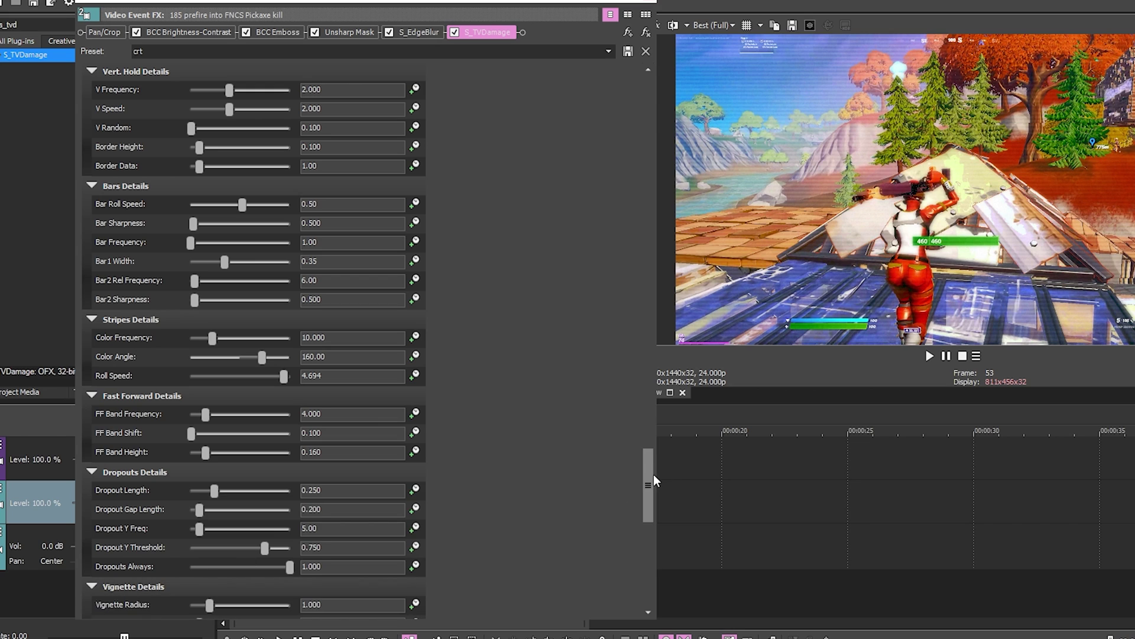
pyautogui.moveTo(645, 459); pyautogui.dragTo(634, 567)
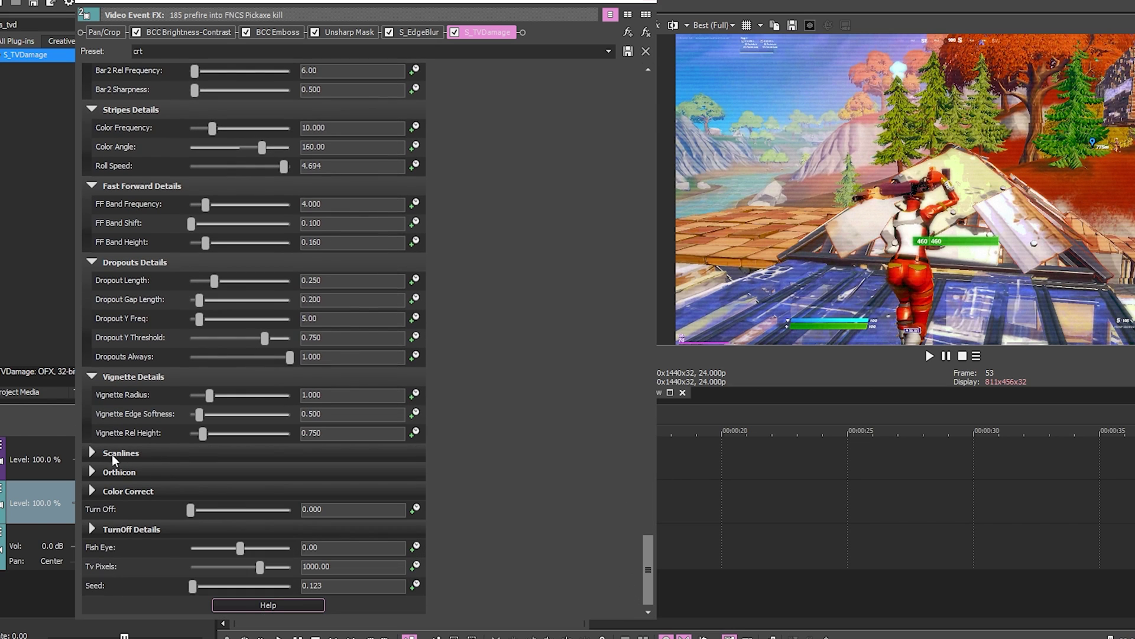
pyautogui.click(92, 453)
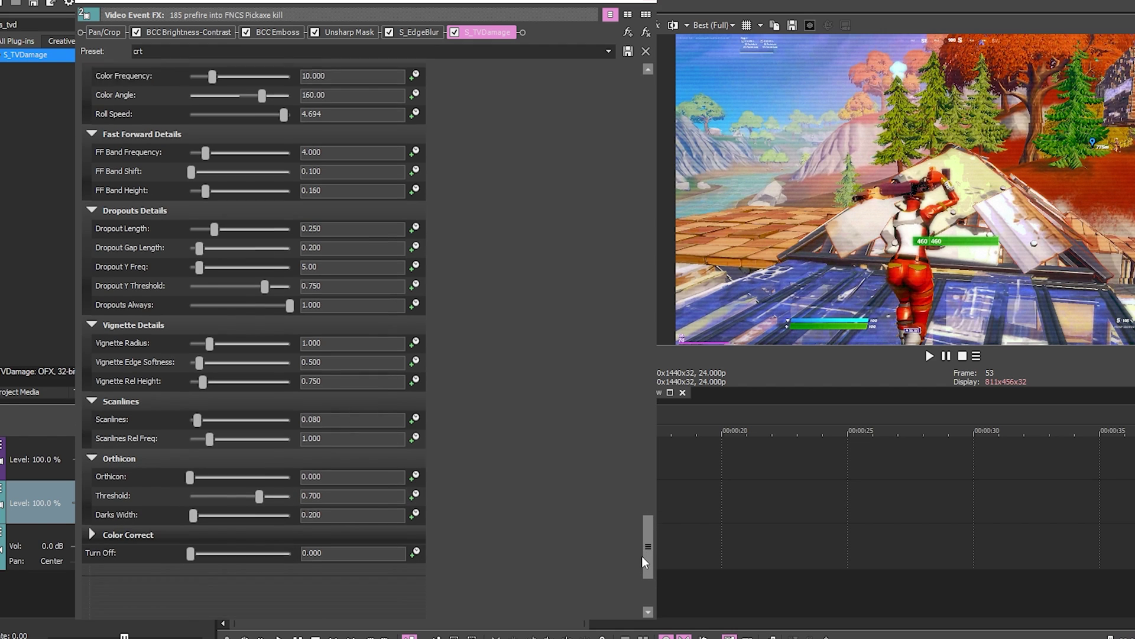
pyautogui.scroll(-3, 652, 523)
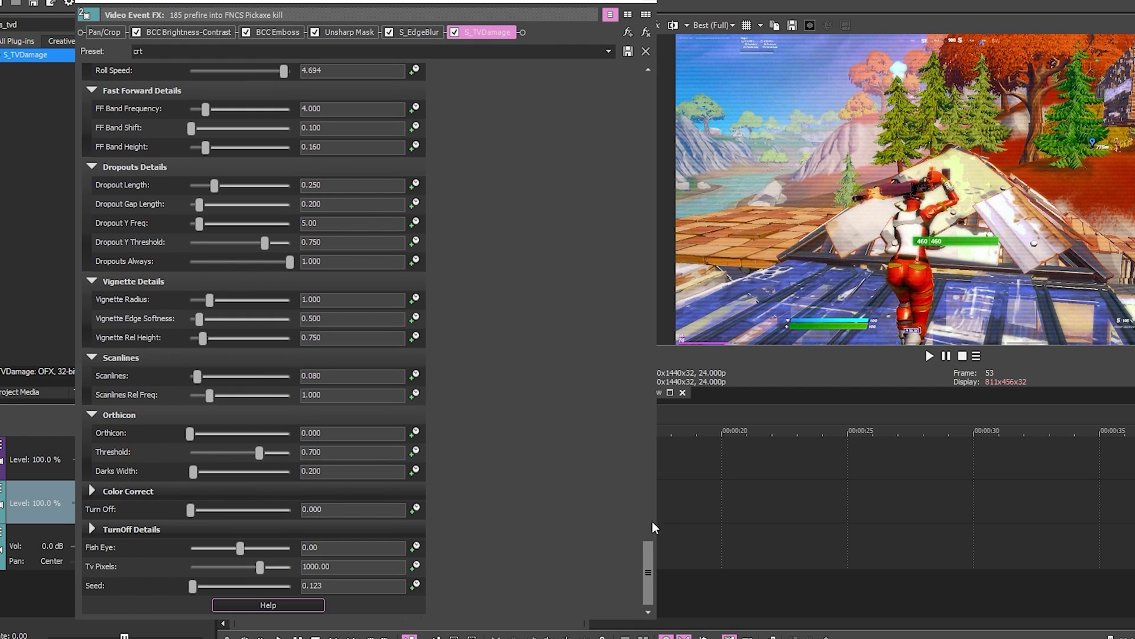
pyautogui.click(92, 491)
pyautogui.scroll(-3, 250, 557)
pyautogui.click(93, 529)
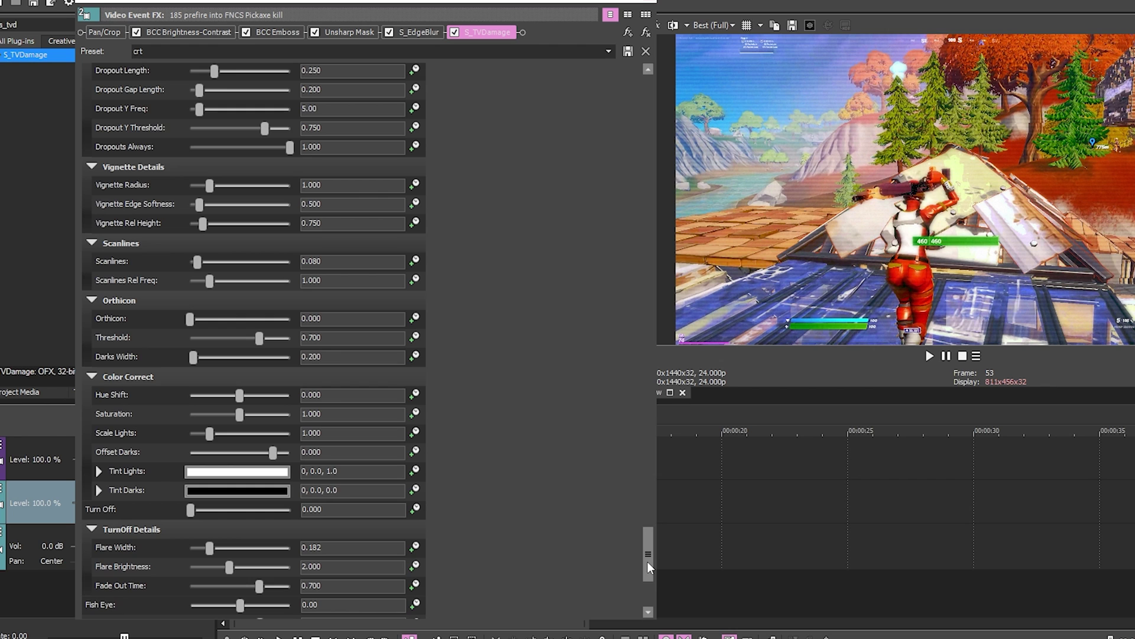
pyautogui.scroll(-3, 648, 562)
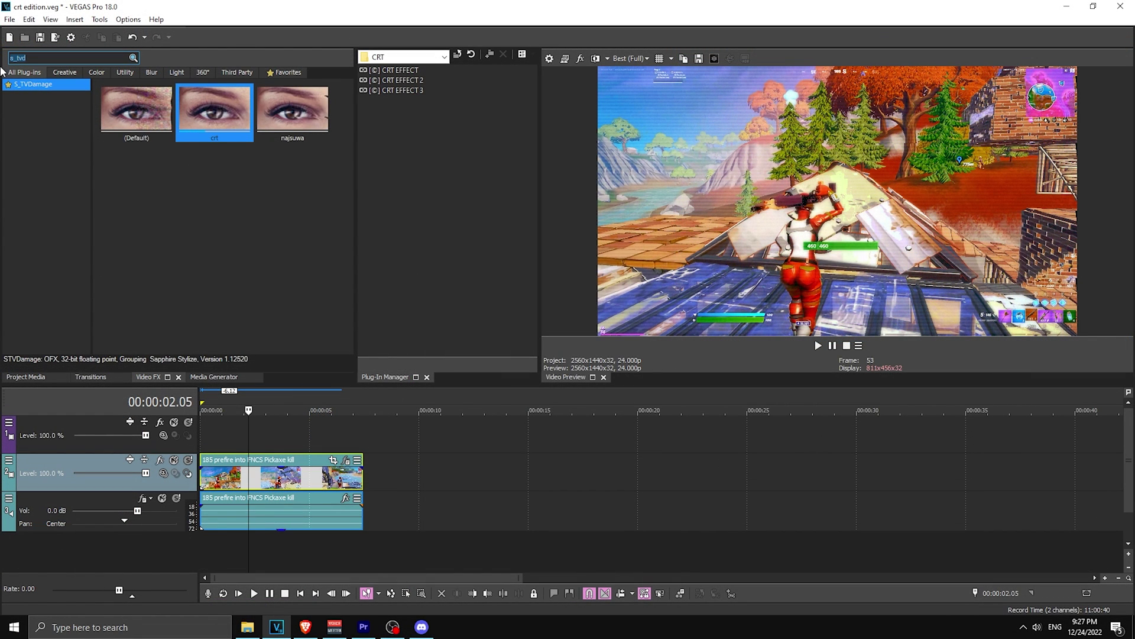
pyautogui.write('uni.analog')
# Step: Apply the uni.Analog CRT? preset to the clip and review its Material & Lighting settings
pyautogui.click(15, 85)
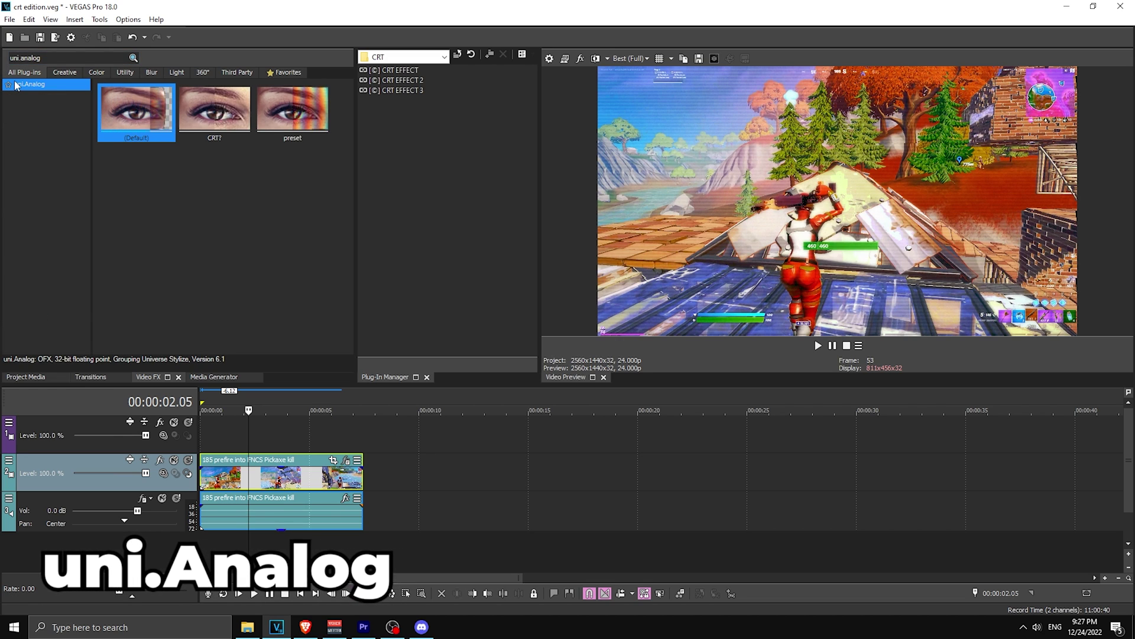
pyautogui.moveTo(214, 110); pyautogui.dragTo(277, 477)
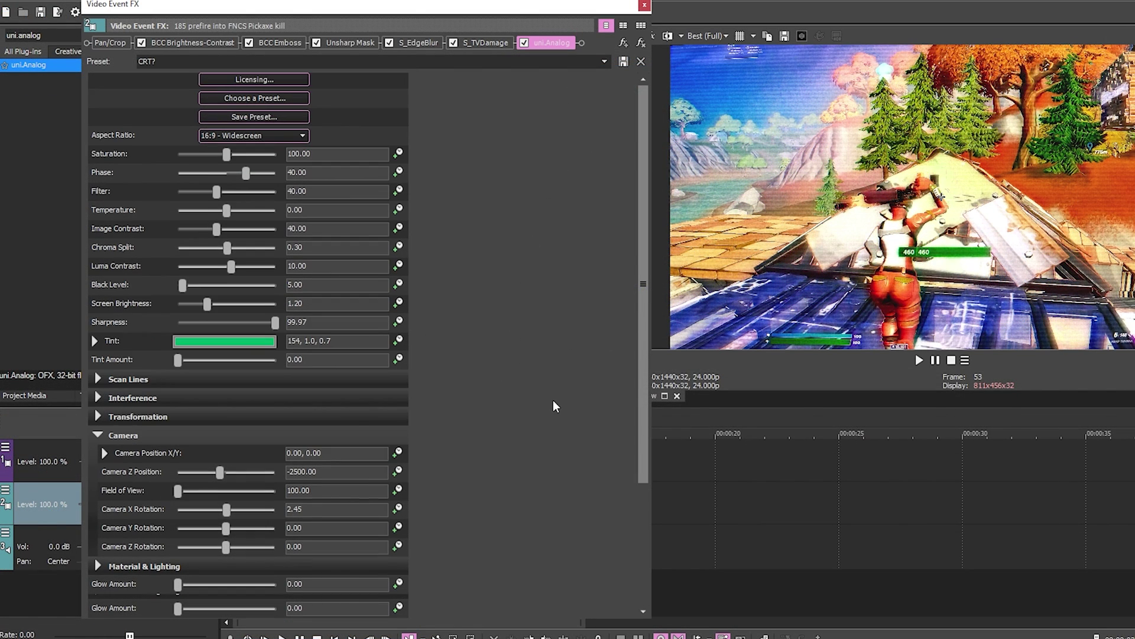
pyautogui.scroll(-3, 513, 287)
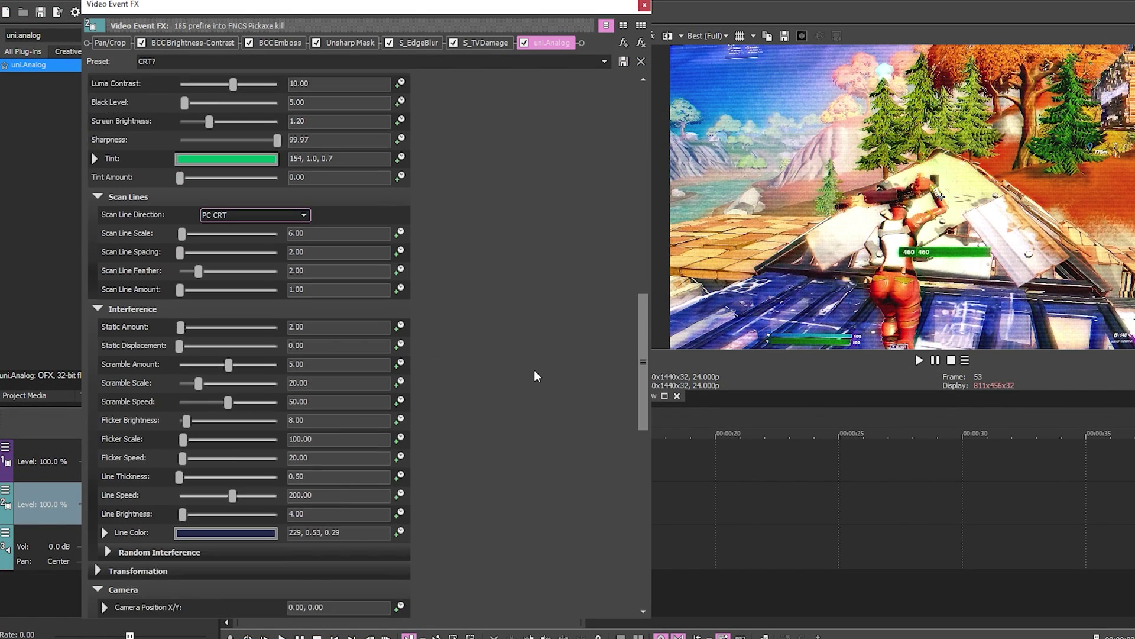
pyautogui.scroll(-5, 535, 370)
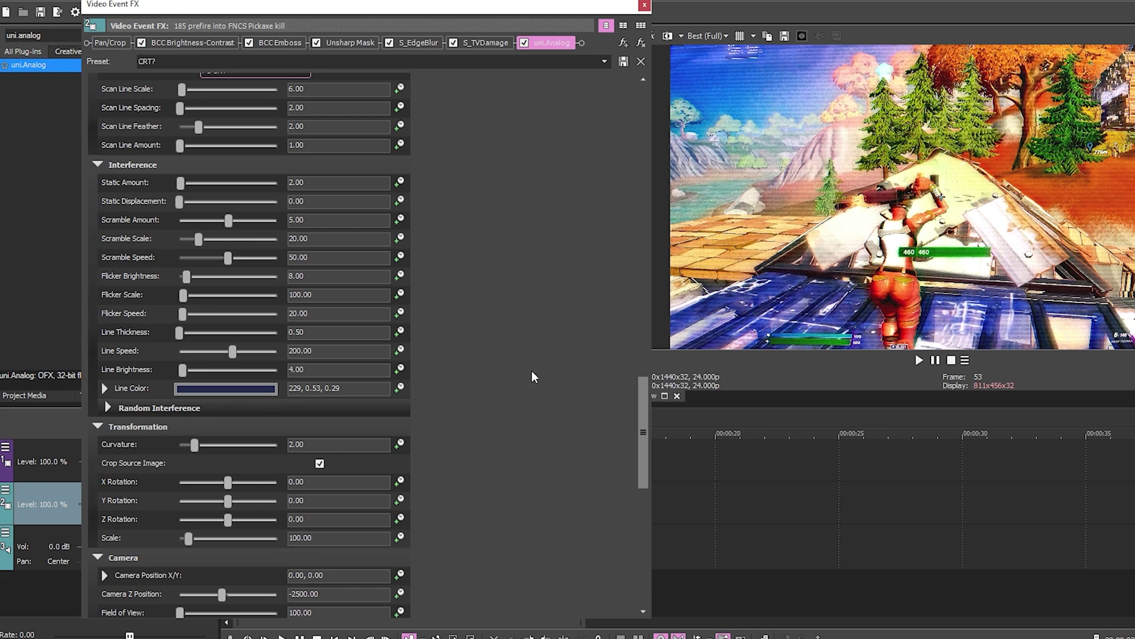
pyautogui.scroll(-4, 578, 377)
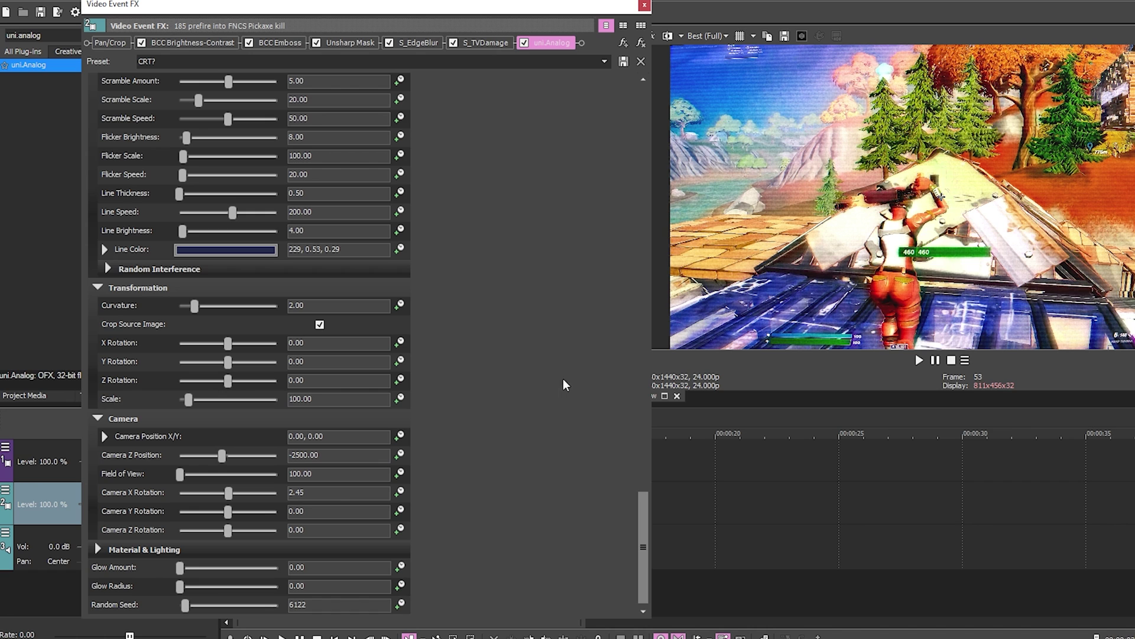
pyautogui.click(100, 549)
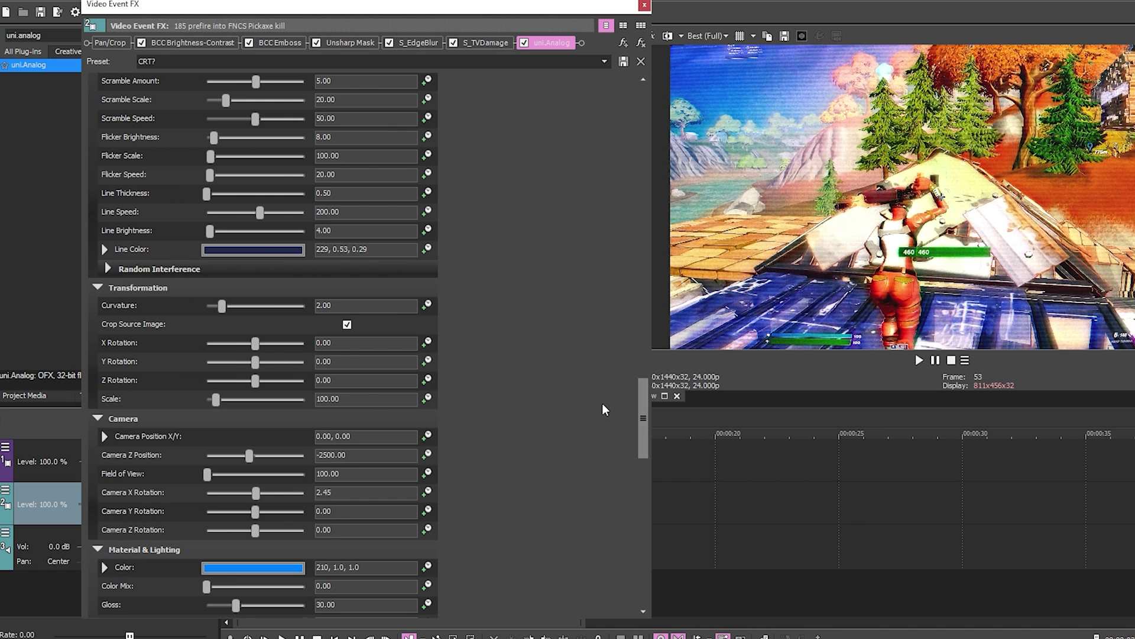
pyautogui.scroll(-5, 603, 402)
pyautogui.scroll(-3, 602, 406)
pyautogui.scroll(-2, 601, 405)
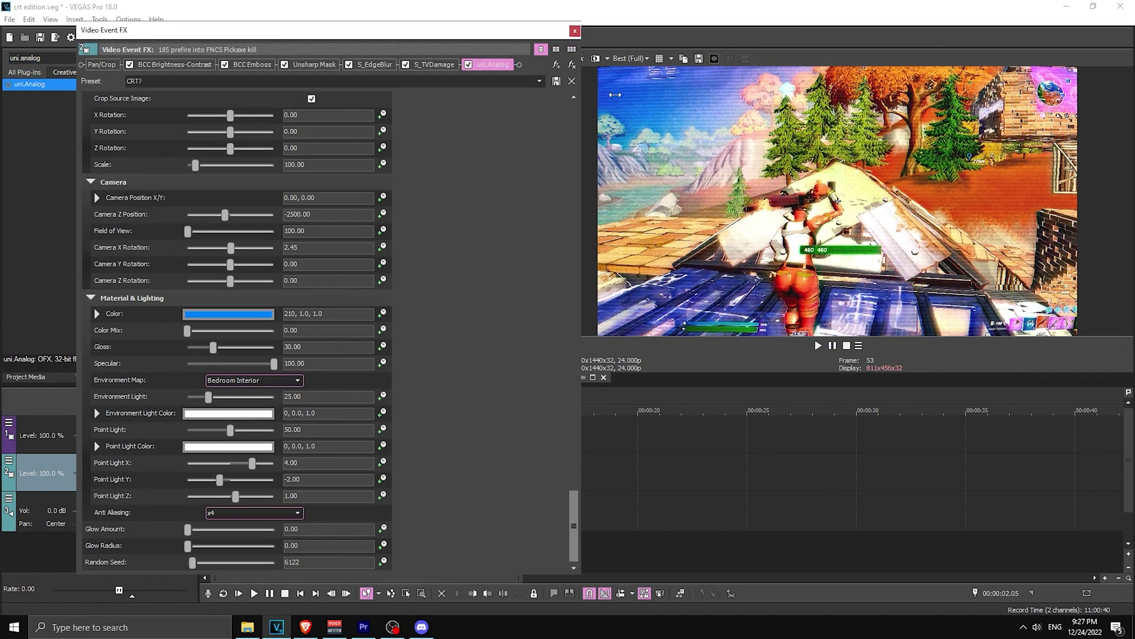
pyautogui.click(577, 29)
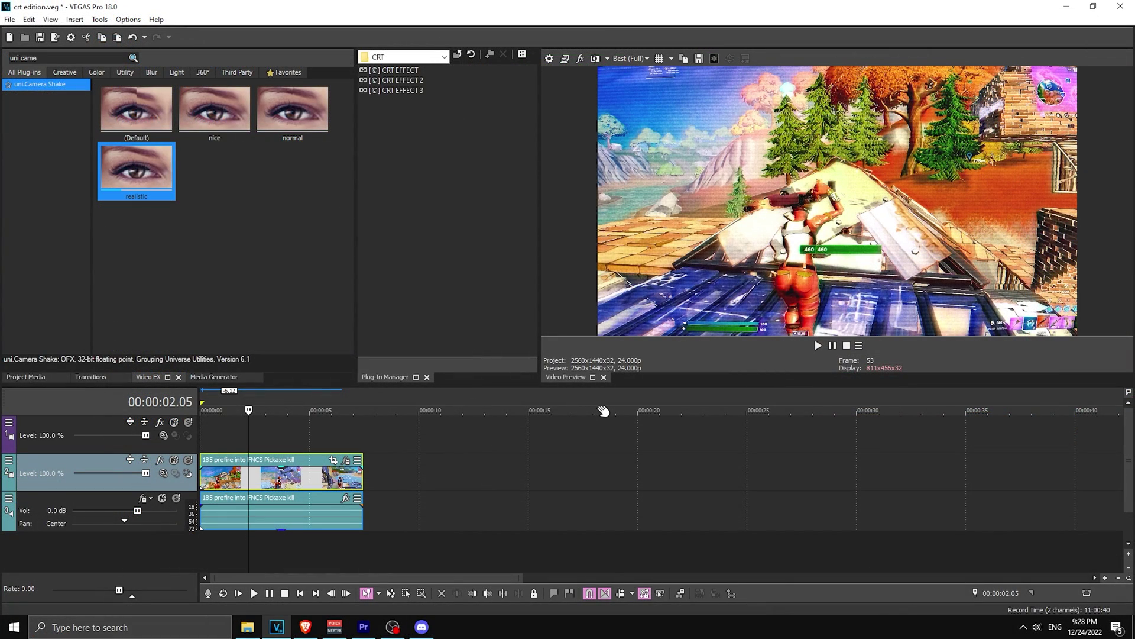
pyautogui.click(262, 439)
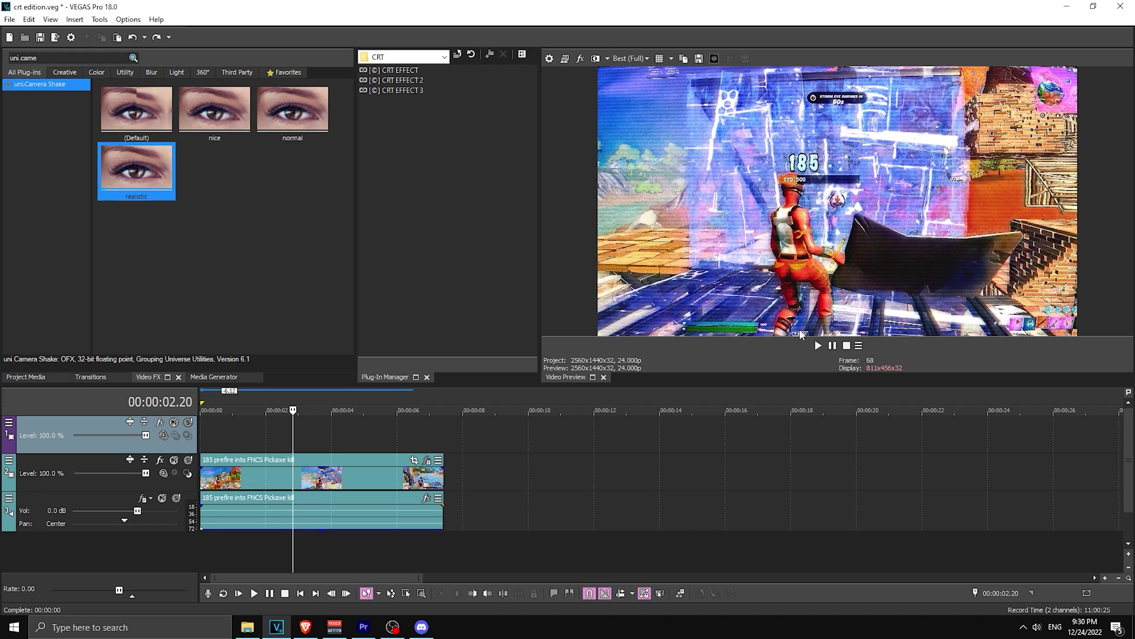
pyautogui.click(644, 59)
pyautogui.moveTo(638, 84)
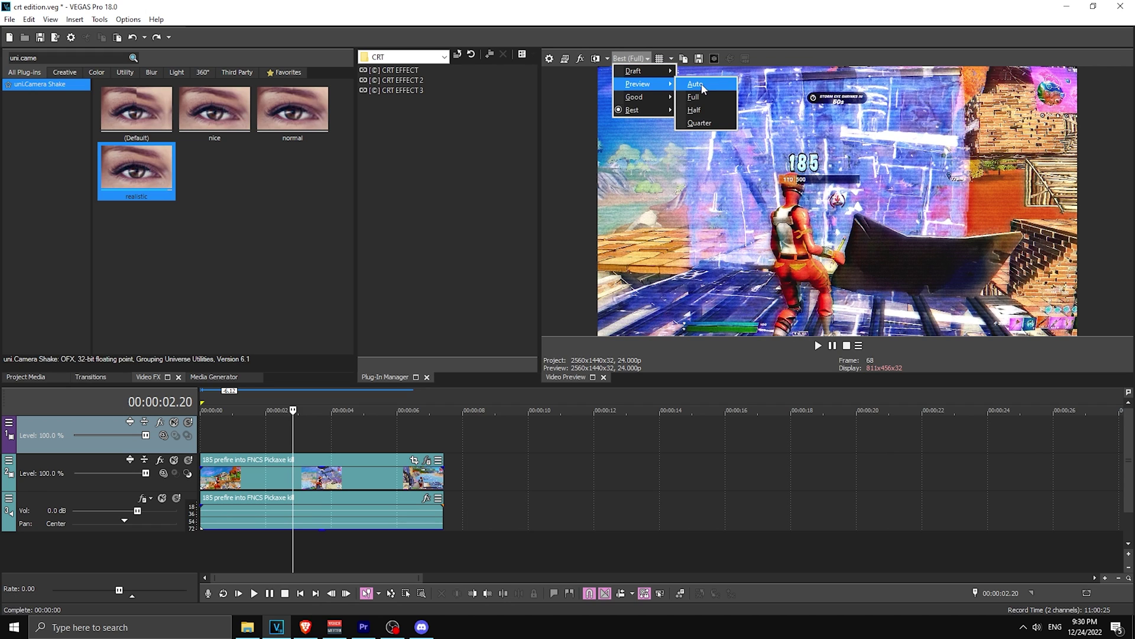
pyautogui.click(707, 86)
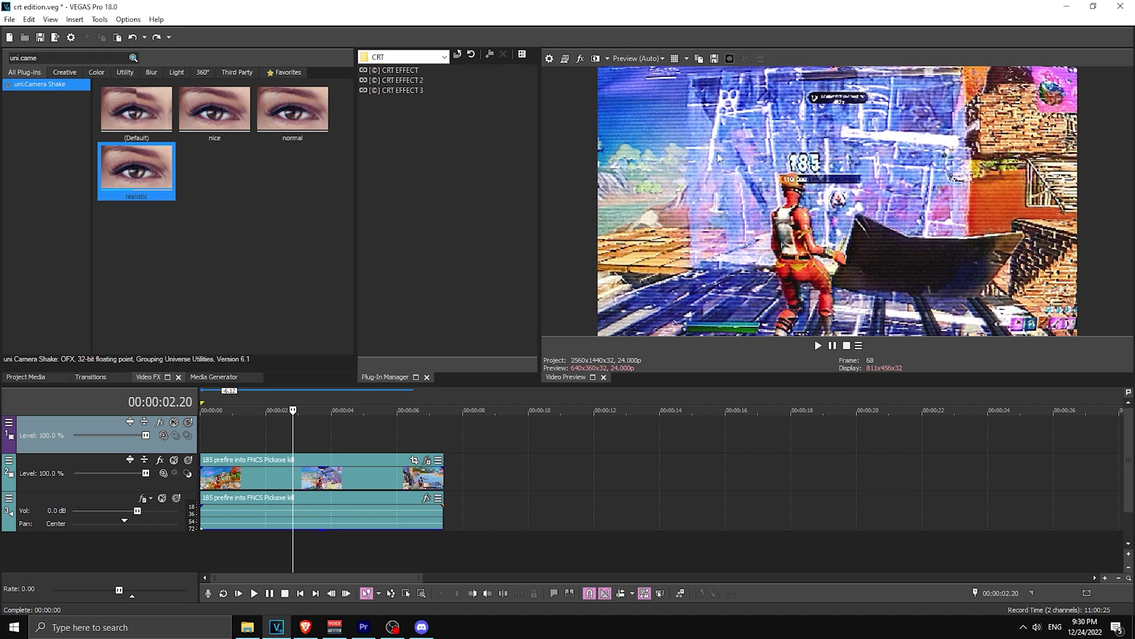
pyautogui.click(621, 60)
pyautogui.moveTo(639, 110)
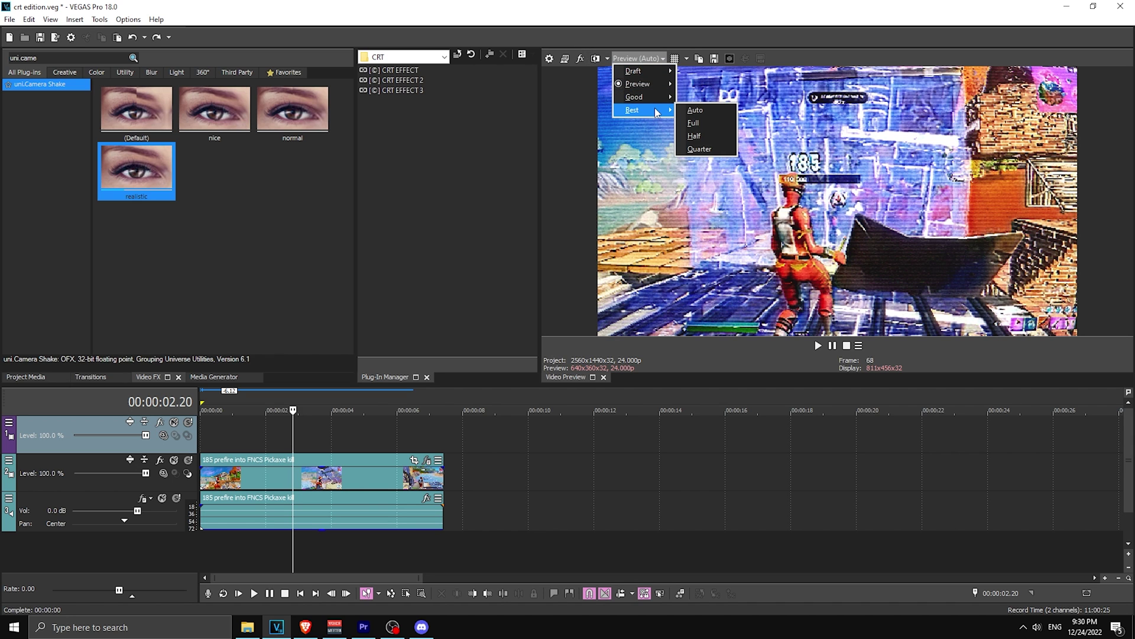
pyautogui.click(707, 124)
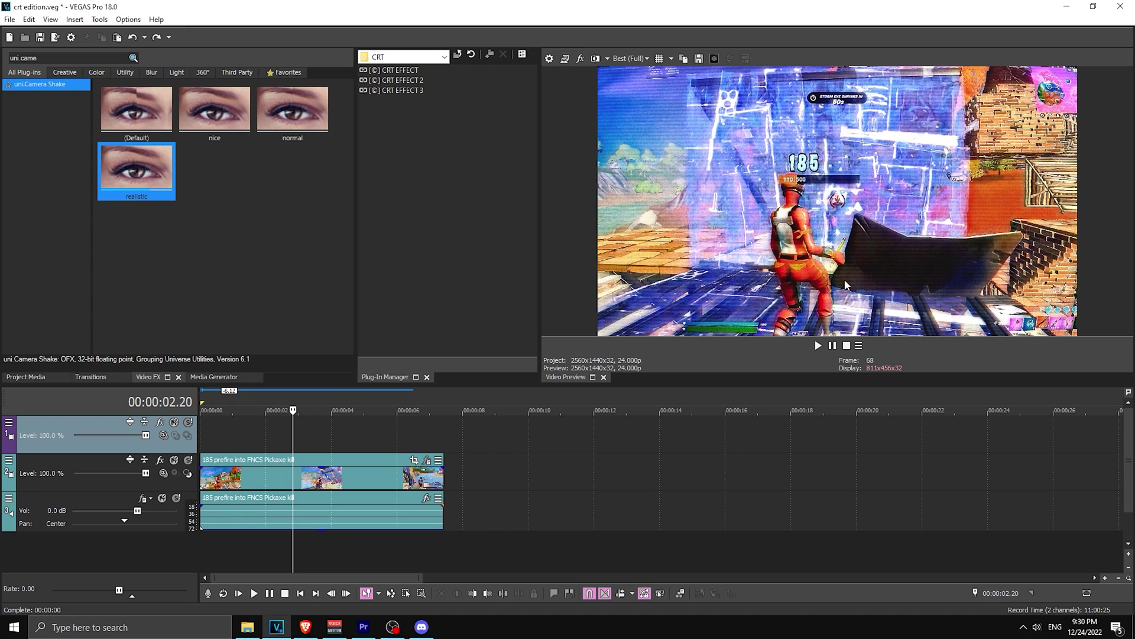
# Step: Disable uni.Analog in the Fortnite clip's effect chain
pyautogui.click(427, 463)
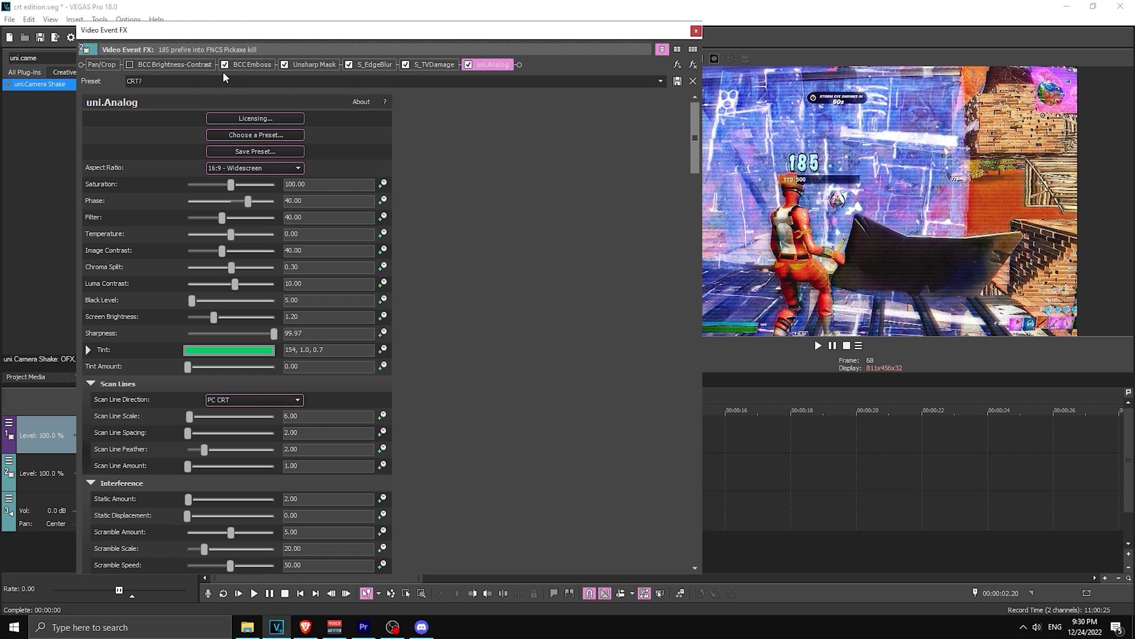
pyautogui.click(285, 64)
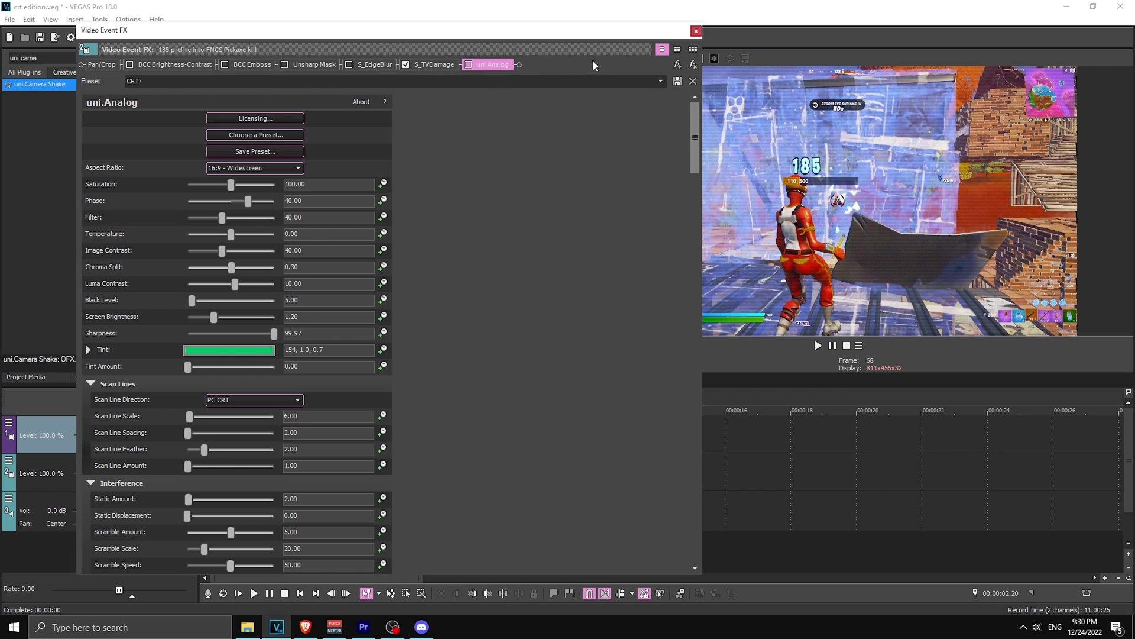
pyautogui.click(695, 32)
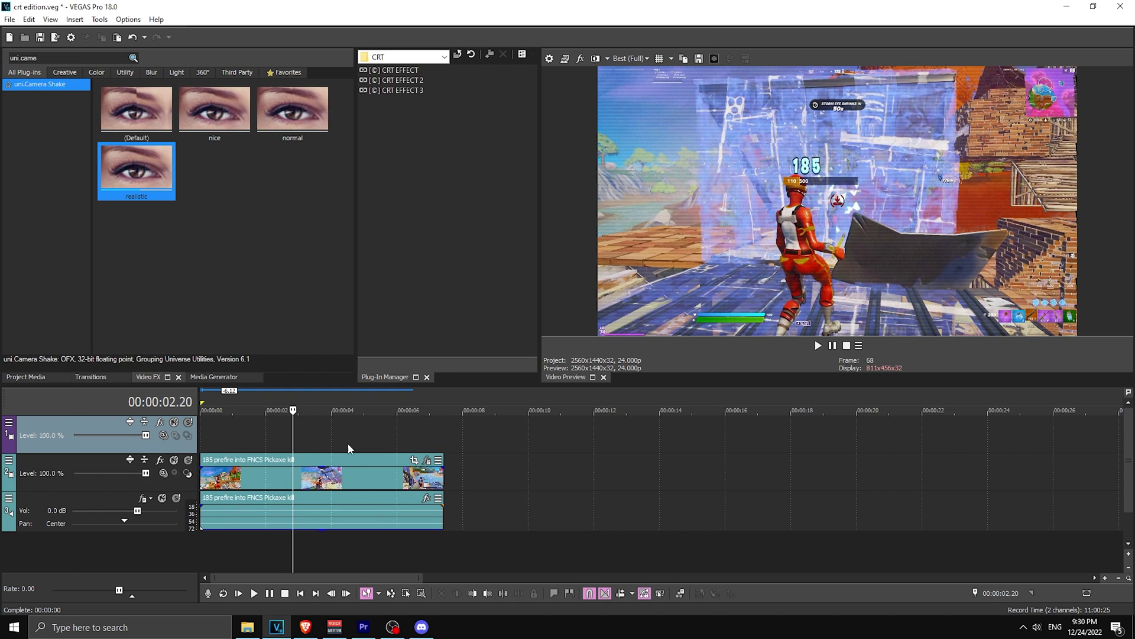
# Step: Select the Fortnite clip's full length and preview it full screen at full quality
pyautogui.moveTo(441, 434); pyautogui.dragTo(200, 434)
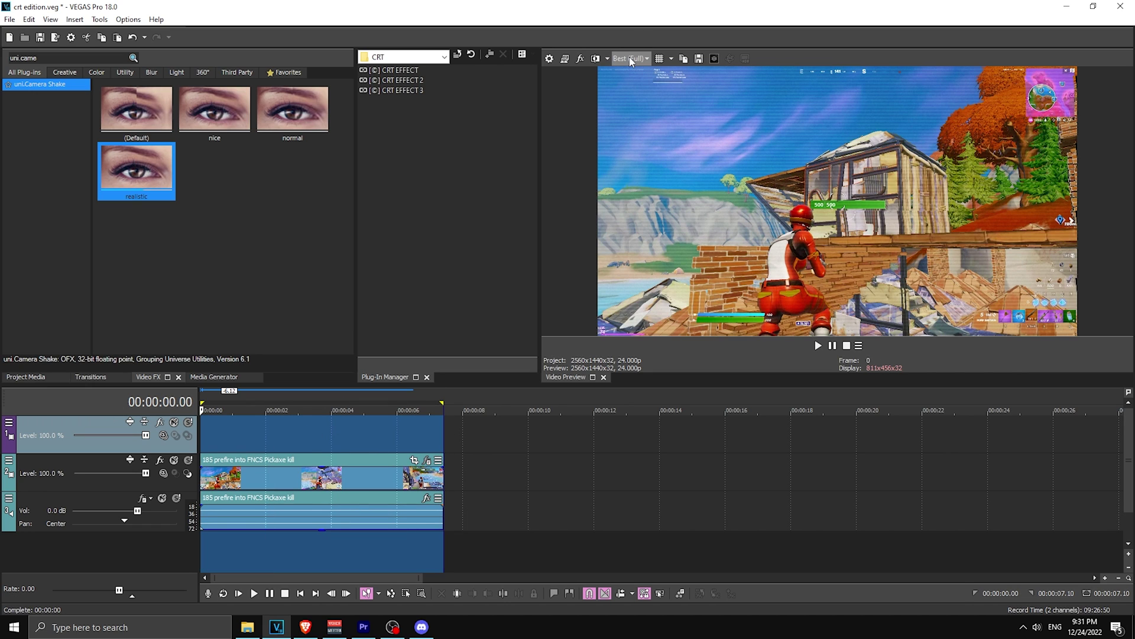
pyautogui.click(630, 59)
pyautogui.click(711, 123)
pyautogui.click(563, 58)
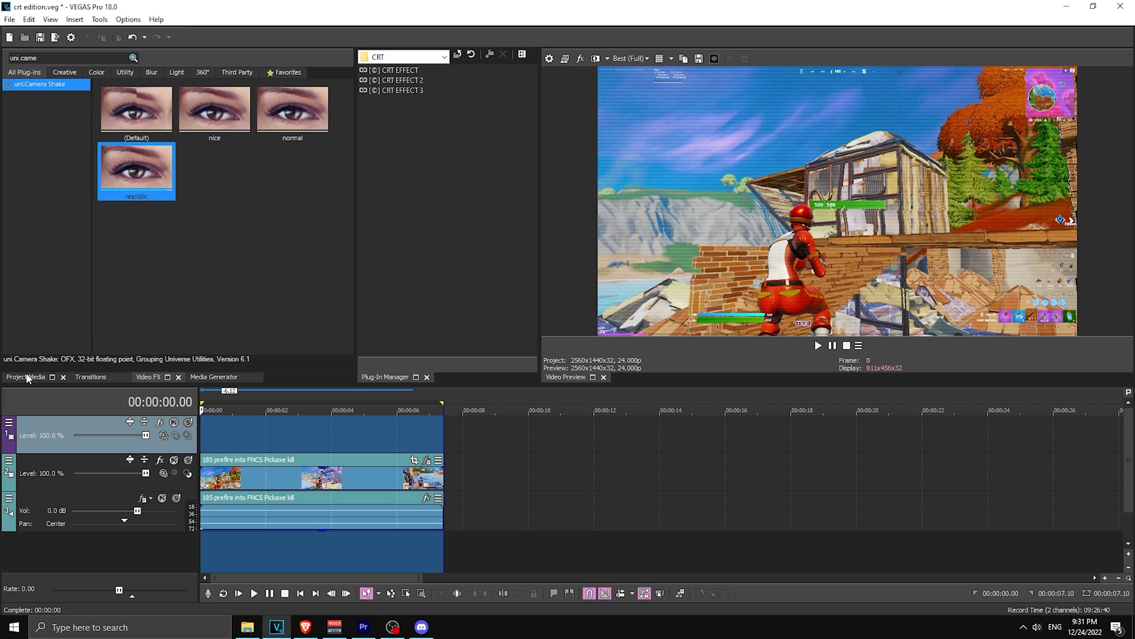
# Step: Add phone clip 20221224_200416 to the timeline and move the playhead to the cut point
pyautogui.click(28, 378)
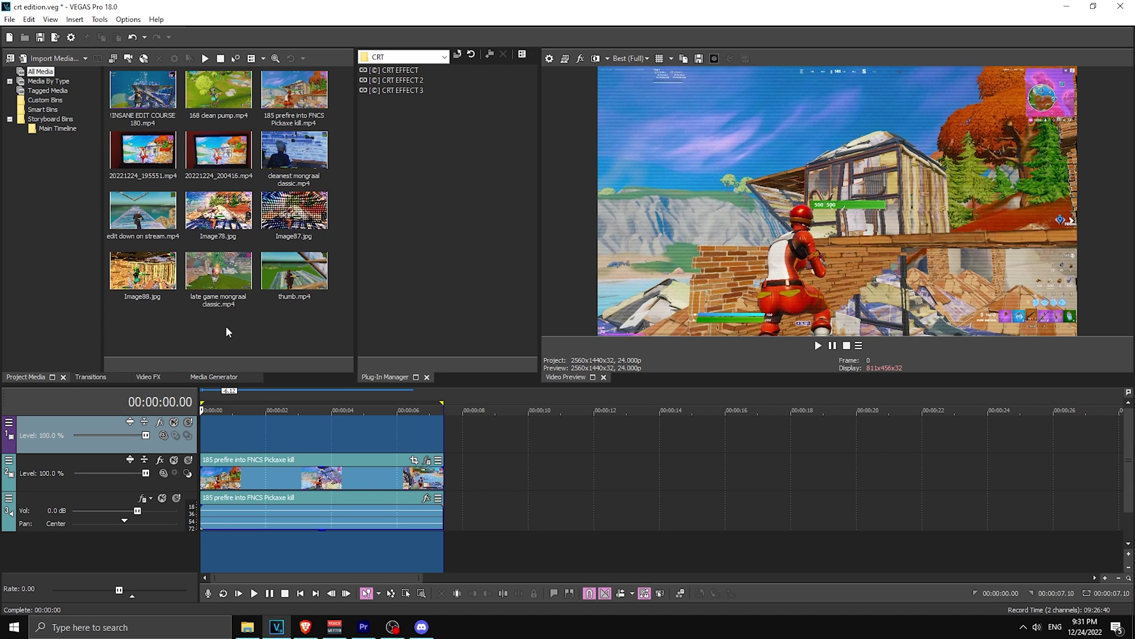
pyautogui.moveTo(218, 151); pyautogui.dragTo(356, 479)
pyautogui.click(563, 482)
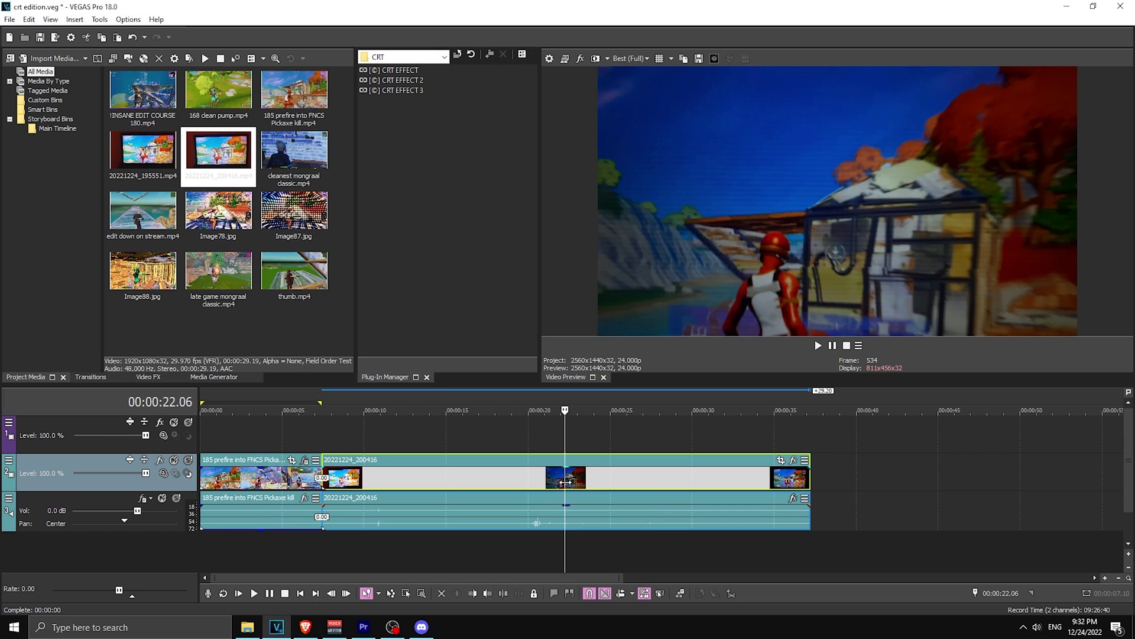
pyautogui.click(654, 482)
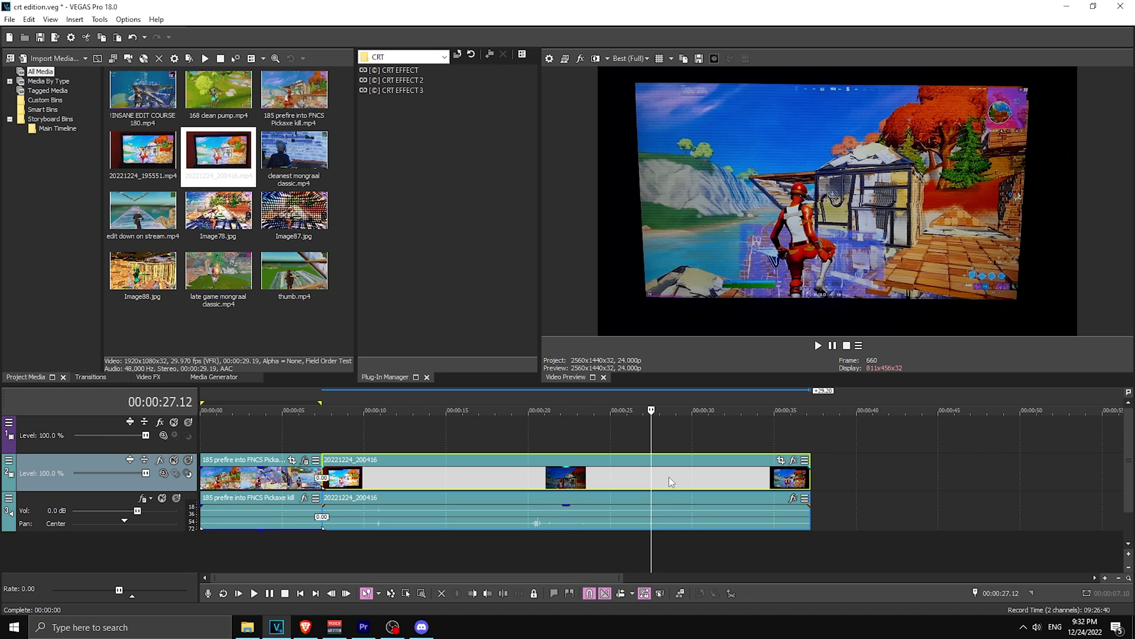
pyautogui.click(671, 482)
pyautogui.press('Right')
pyautogui.press('Right')
pyautogui.press('Right')
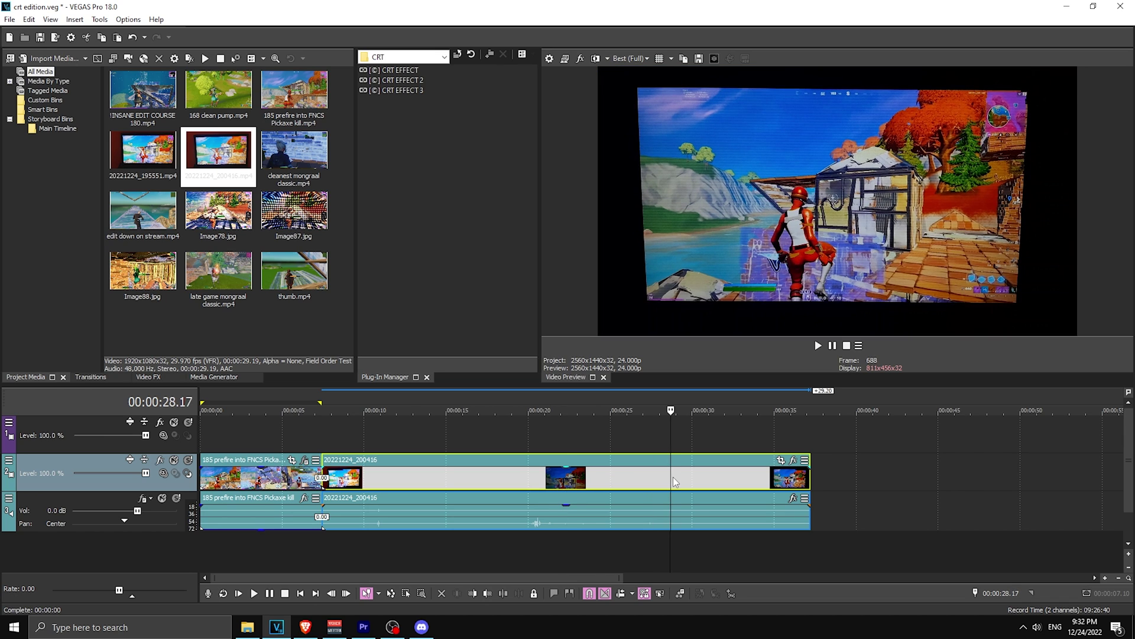
pyautogui.press('Right')
pyautogui.press('Right')
pyautogui.press('Right')
pyautogui.press('Right')
pyautogui.press('Right')
pyautogui.press('Right')
pyautogui.press('Right')
pyautogui.press('Right')
pyautogui.press('Right')
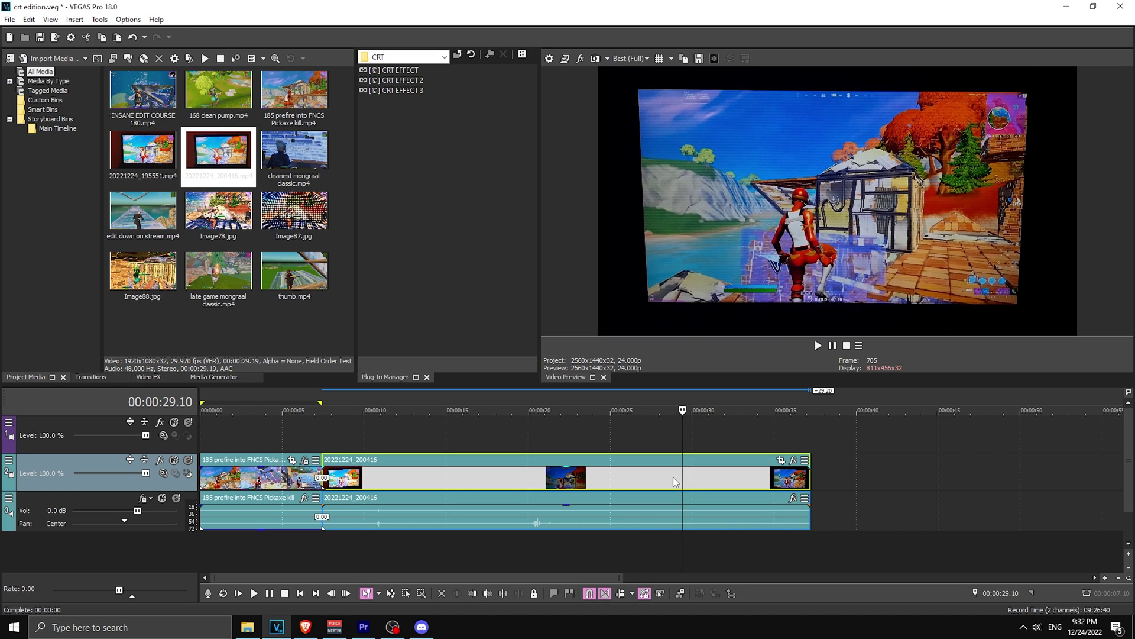
# Step: Split the phone clip at the playhead, delete the earlier portion, and select the end part
pyautogui.click(705, 474)
pyautogui.click(714, 475)
pyautogui.press('s')
pyautogui.click(672, 479)
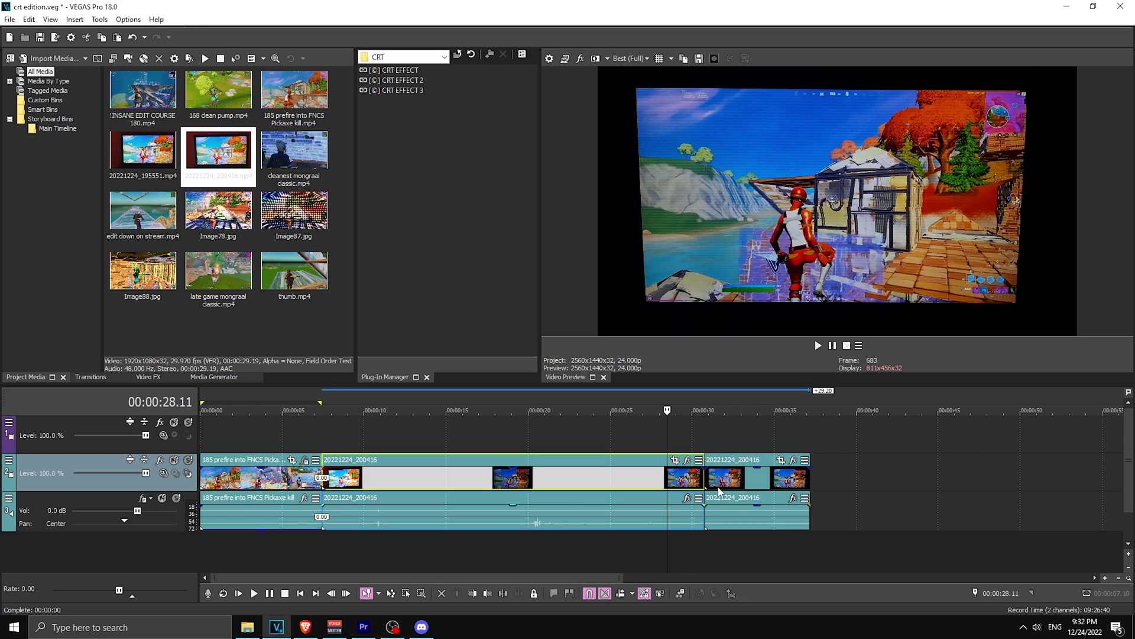
pyautogui.press('Delete')
pyautogui.click(728, 511)
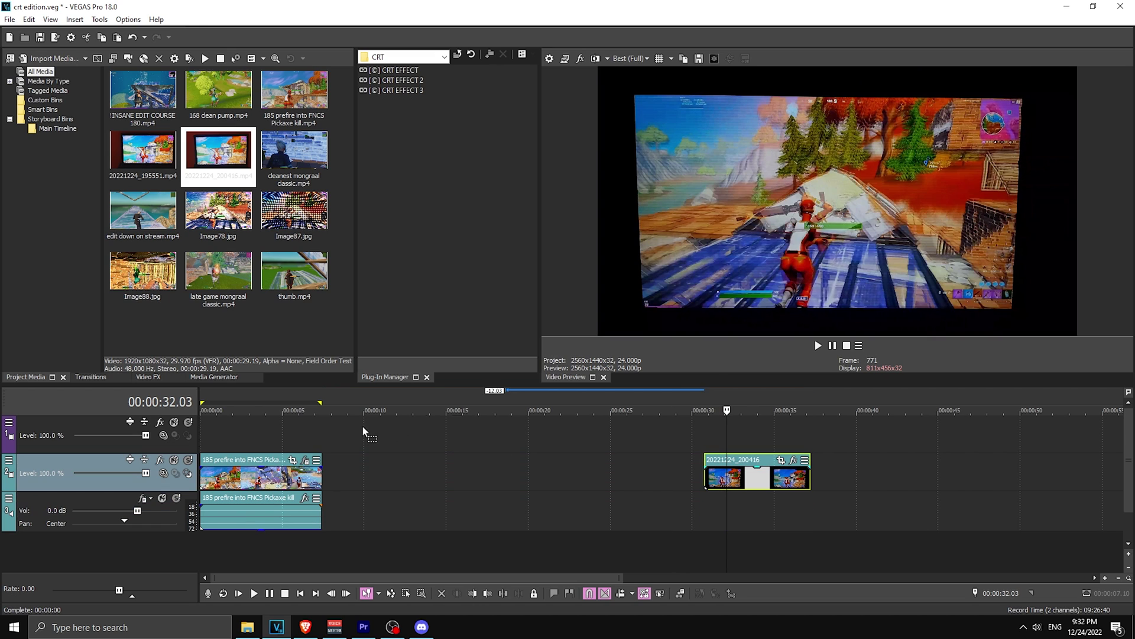
# Step: Move the phone clip to 0:00 on the top track and paste the Fortnite clip's CRT attributes onto it
pyautogui.moveTo(728, 497); pyautogui.dragTo(213, 435)
pyautogui.scroll(3, 272, 477)
pyautogui.rightClick(272, 477)
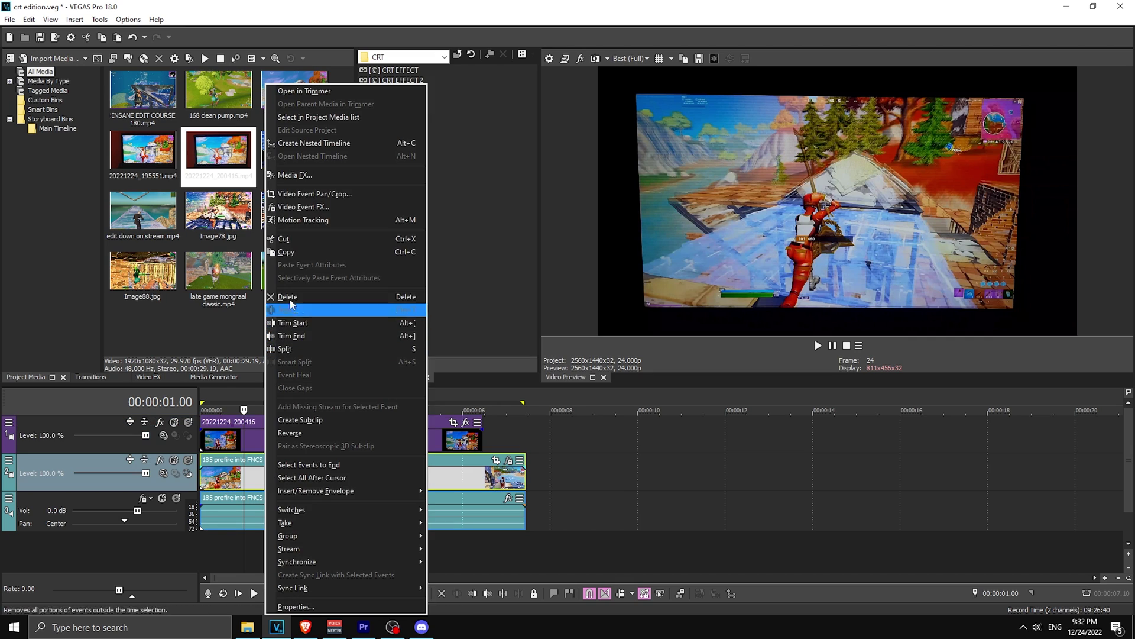
pyautogui.click(279, 435)
pyautogui.rightClick(280, 435)
pyautogui.click(323, 265)
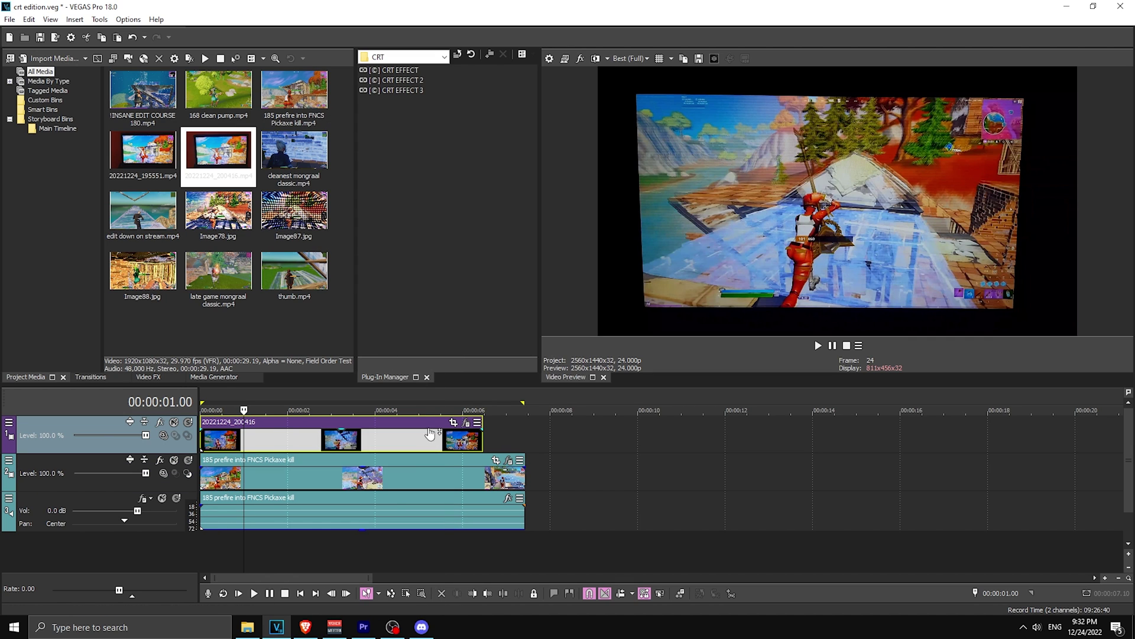
pyautogui.scroll(3, 533, 444)
# Step: Check the phone clip's effect chain with the preview visible alongside
pyautogui.click(750, 429)
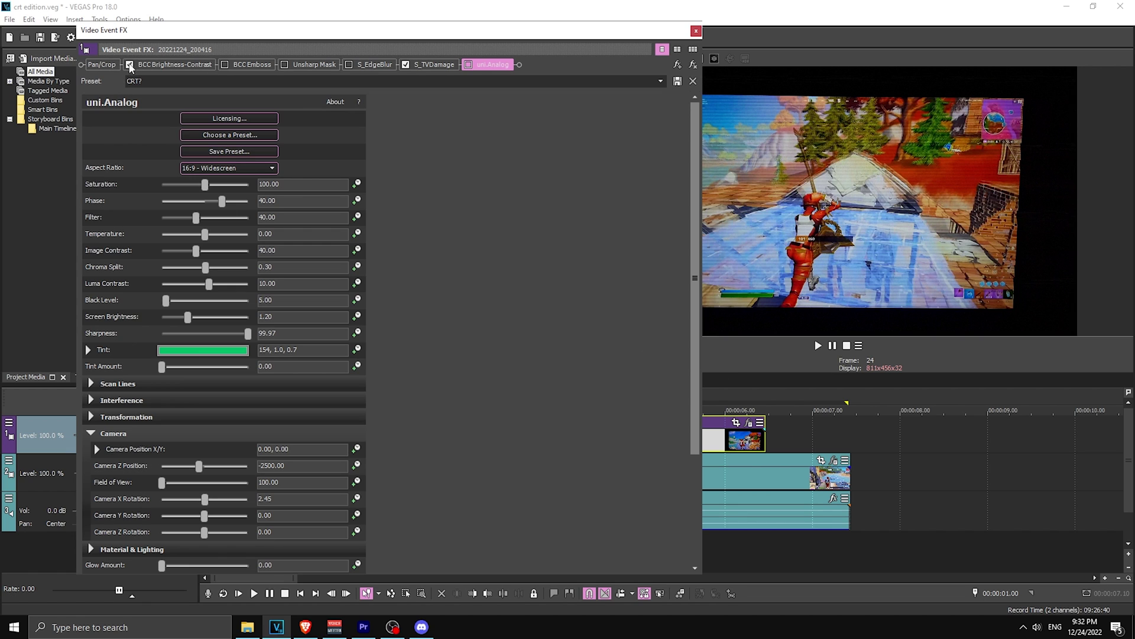
pyautogui.moveTo(700, 180)
pyautogui.mouseDown()
pyautogui.moveTo(499, 177)
pyautogui.moveTo(567, 187)
pyautogui.mouseUp()
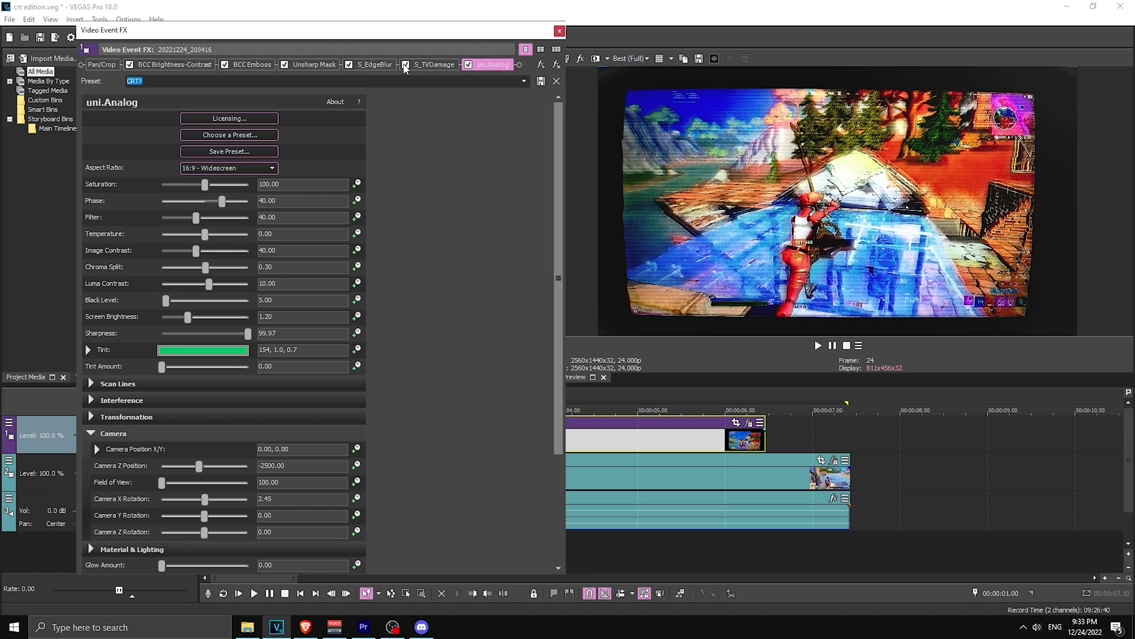
pyautogui.click(558, 30)
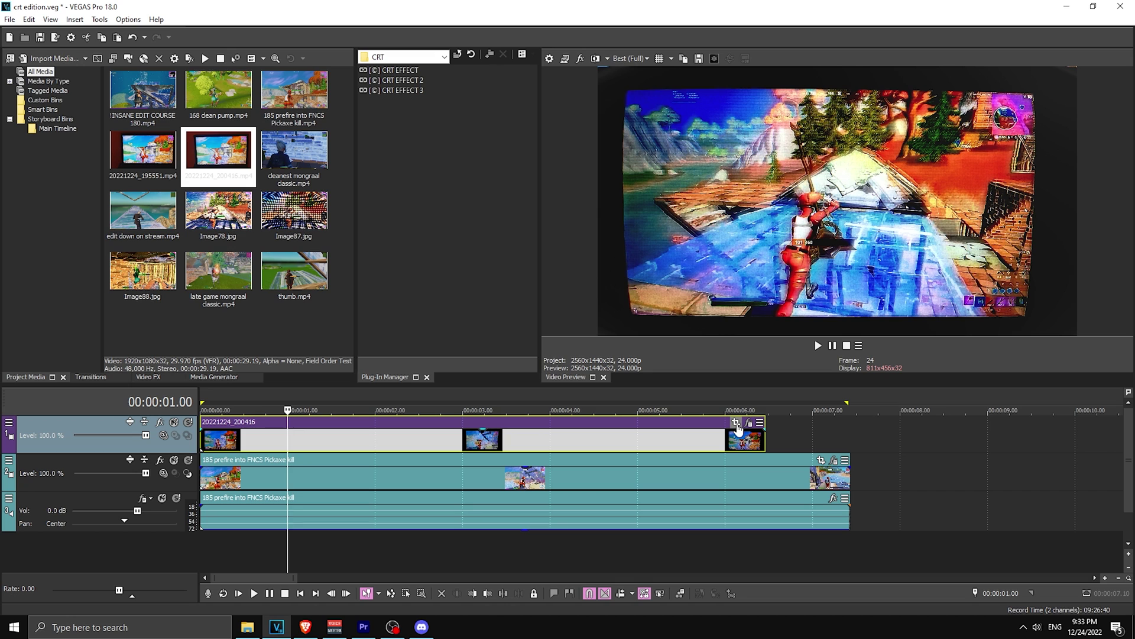
# Step: Shrink the phone clip's Pan/Crop rectangle around the filmed monitor screen
pyautogui.click(737, 424)
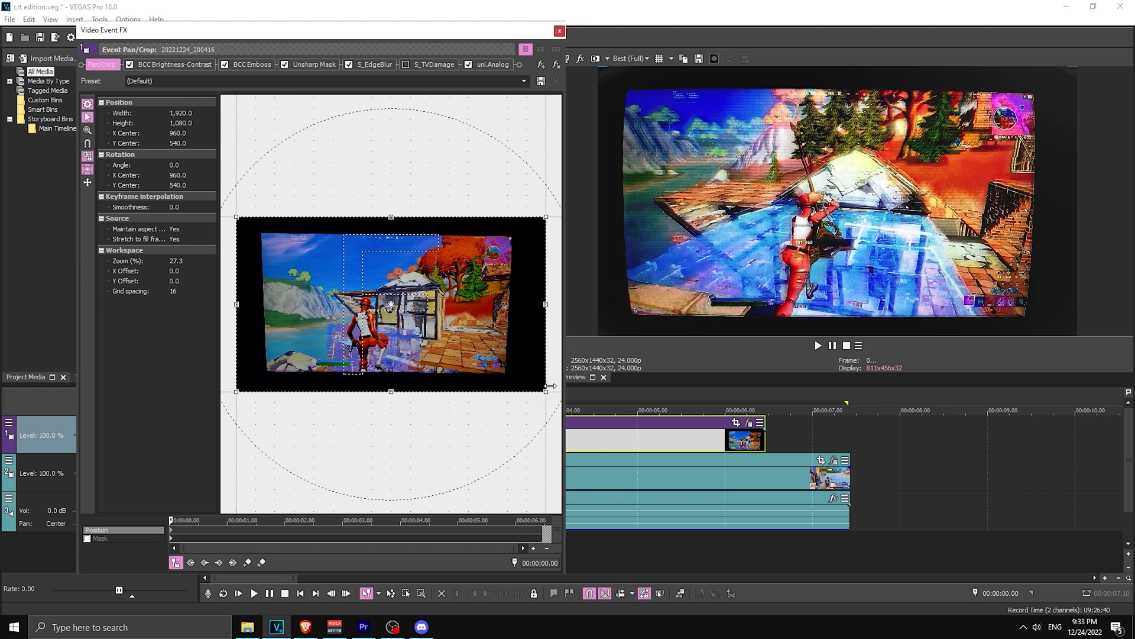
pyautogui.moveTo(547, 390)
pyautogui.mouseDown()
pyautogui.moveTo(468, 356)
pyautogui.moveTo(508, 373)
pyautogui.mouseUp()
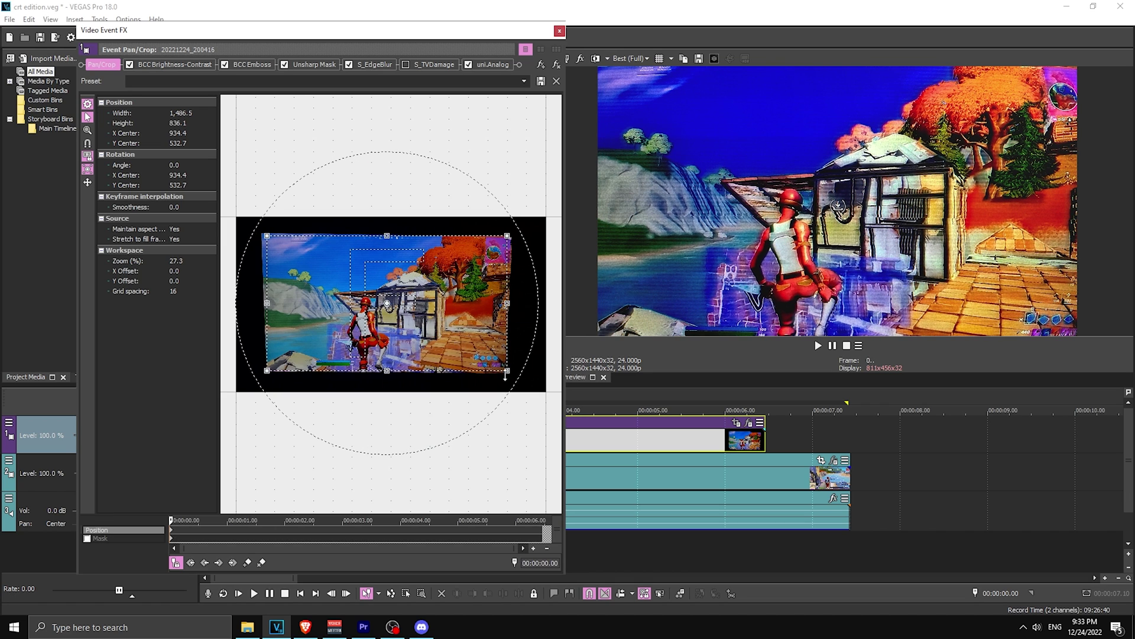